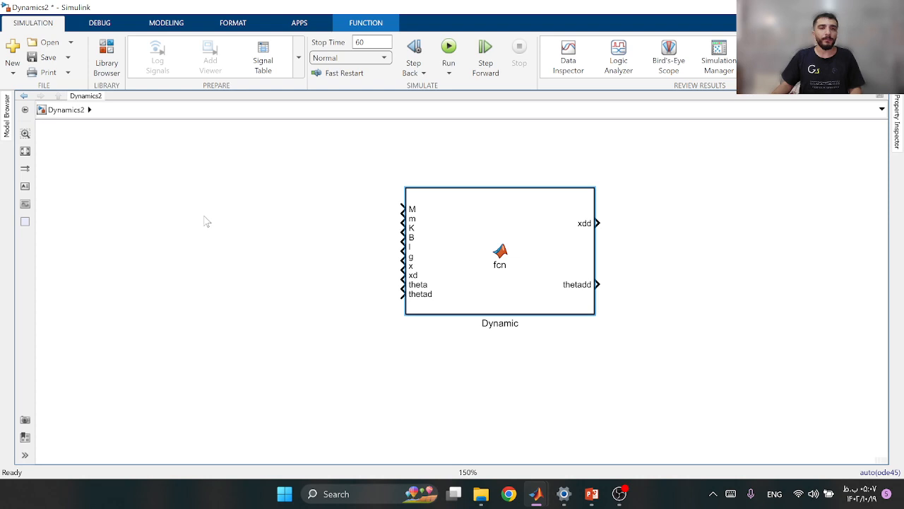
pyautogui.doubleClick(163, 187)
pyautogui.write('con')
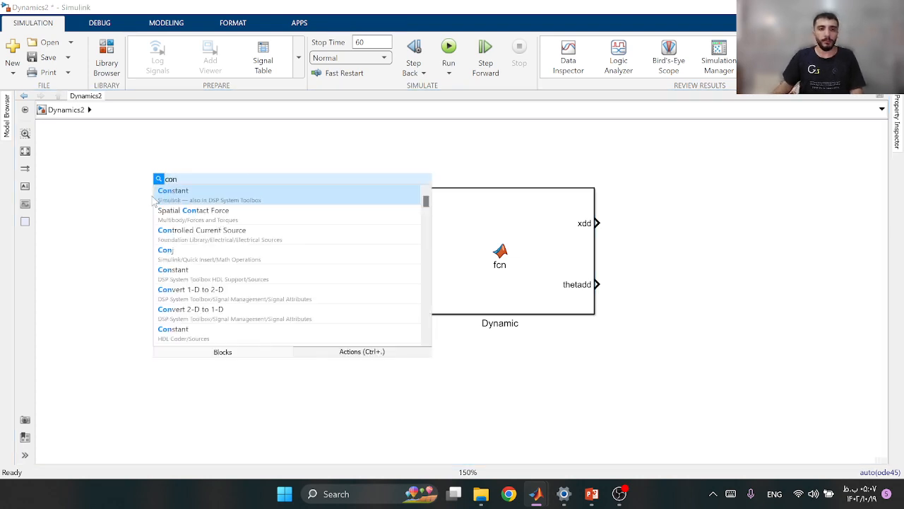
pyautogui.click(152, 197)
# Add a Constant block above and left of the Dynamic block and name it M
pyautogui.doubleClick(177, 177)
pyautogui.write('con')
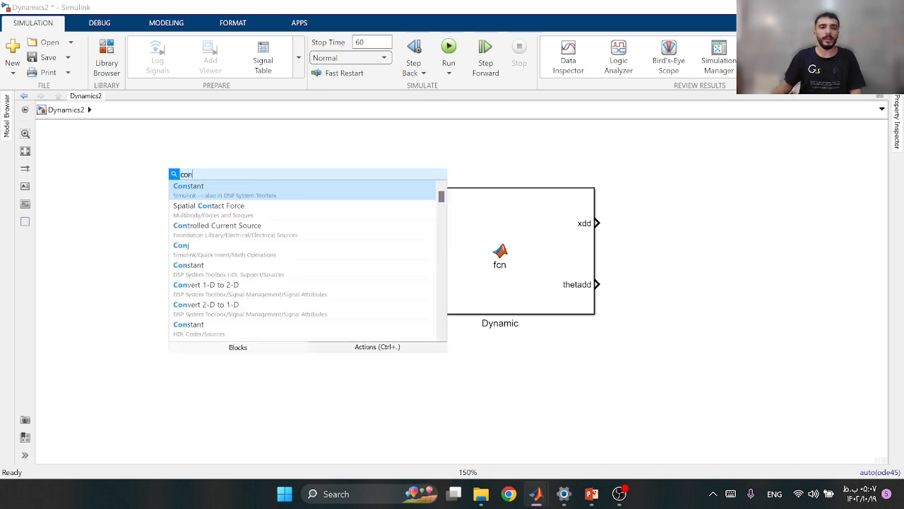
pyautogui.press('Return')
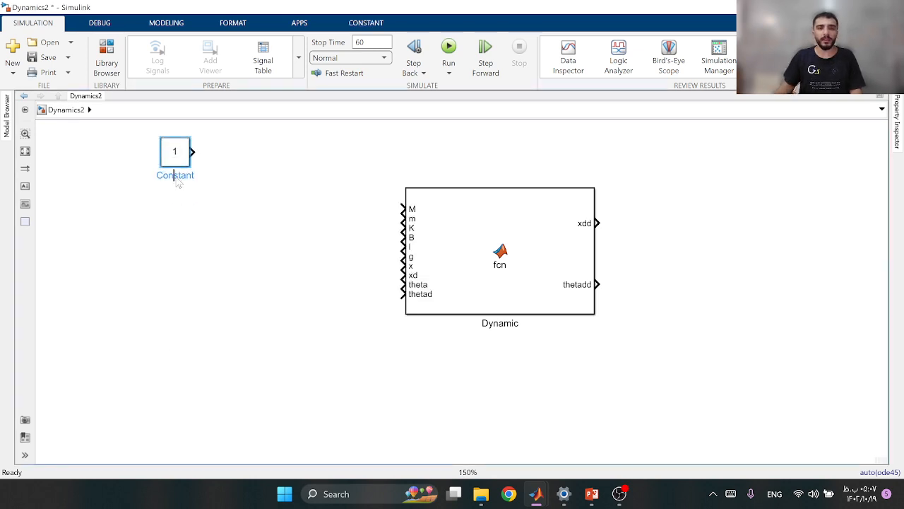
pyautogui.doubleClick(177, 176)
pyautogui.write('M')
pyautogui.click(209, 162)
# Duplicate the M constant directly below it and name the copy m
pyautogui.moveTo(175, 154); pyautogui.dragTo(175, 211)
pyautogui.doubleClick(183, 232)
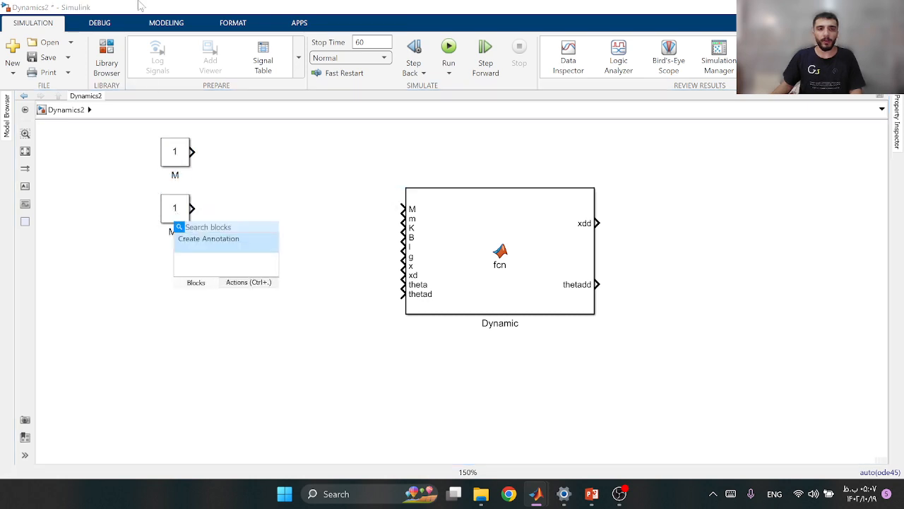
pyautogui.click(40, 272)
pyautogui.doubleClick(175, 233)
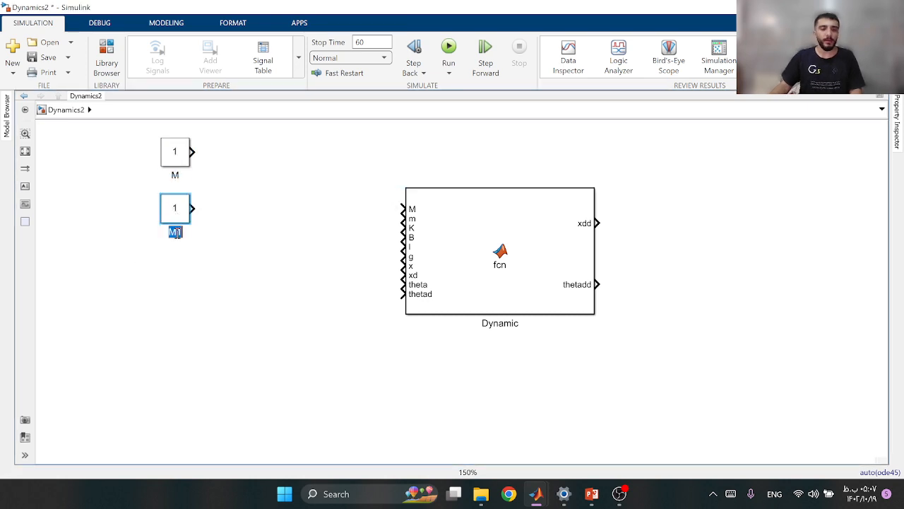
pyautogui.write('m')
# Duplicate the constant twice more in the column below m, naming the copies B and l
pyautogui.moveTo(175, 209); pyautogui.dragTo(175, 265)
pyautogui.doubleClick(176, 287)
pyautogui.write('K')
pyautogui.write('B')
pyautogui.moveTo(181, 272); pyautogui.dragTo(181, 329)
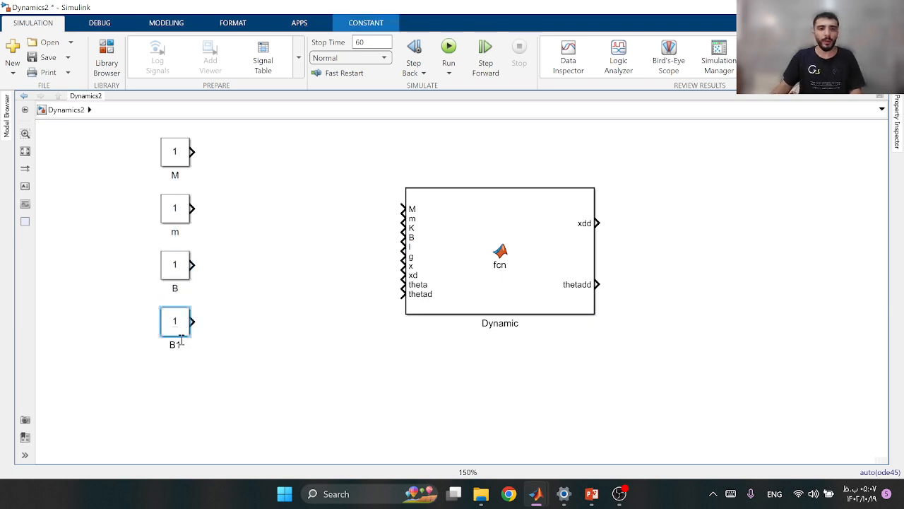
pyautogui.write('l')
pyautogui.click(174, 388)
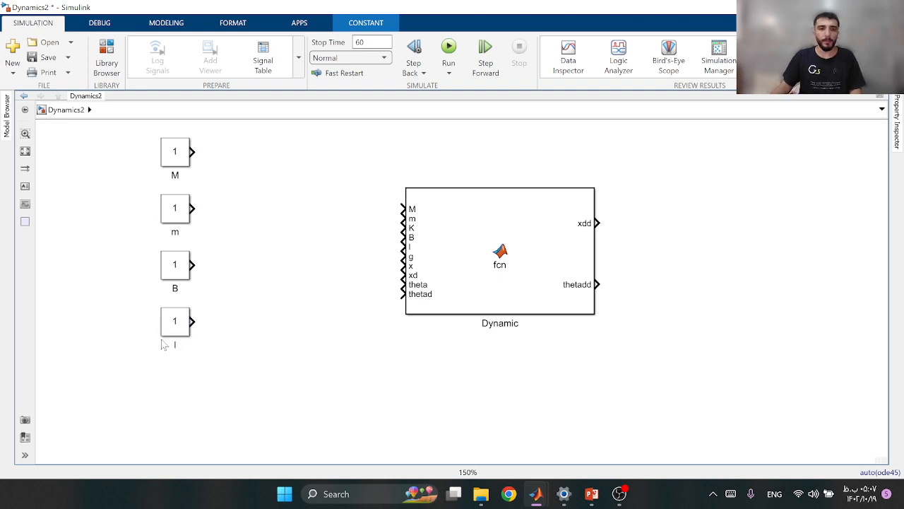
# Duplicate the l constant below it and name the copy g
pyautogui.moveTo(176, 326); pyautogui.dragTo(177, 383)
pyautogui.doubleClick(175, 400)
pyautogui.write('g')
pyautogui.click(177, 424)
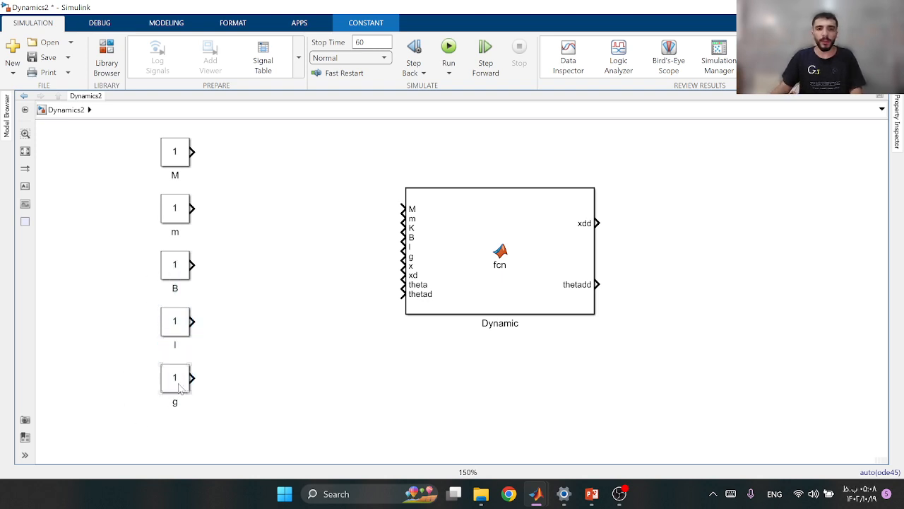
# Respace the lower constants to make room and add a constant named K between m and B
pyautogui.scroll(-1, 178, 368)
pyautogui.moveTo(178, 381); pyautogui.dragTo(181, 334)
pyautogui.moveTo(180, 334); pyautogui.dragTo(181, 351)
pyautogui.moveTo(180, 282); pyautogui.dragTo(181, 314)
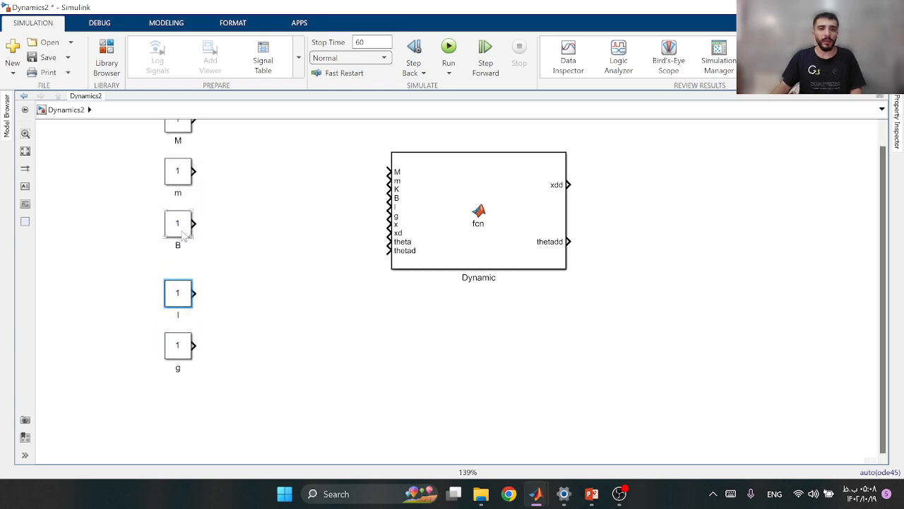
pyautogui.moveTo(181, 224)
pyautogui.mouseDown()
pyautogui.moveTo(180, 255)
pyautogui.moveTo(181, 215)
pyautogui.mouseUp()
pyautogui.doubleClick(178, 234)
pyautogui.click(334, 270)
# Add an Integrator block and place it beside the xdd output of the Dynamic block
pyautogui.scroll(-1, 339, 191)
pyautogui.moveTo(339, 194); pyautogui.dragTo(309, 241)
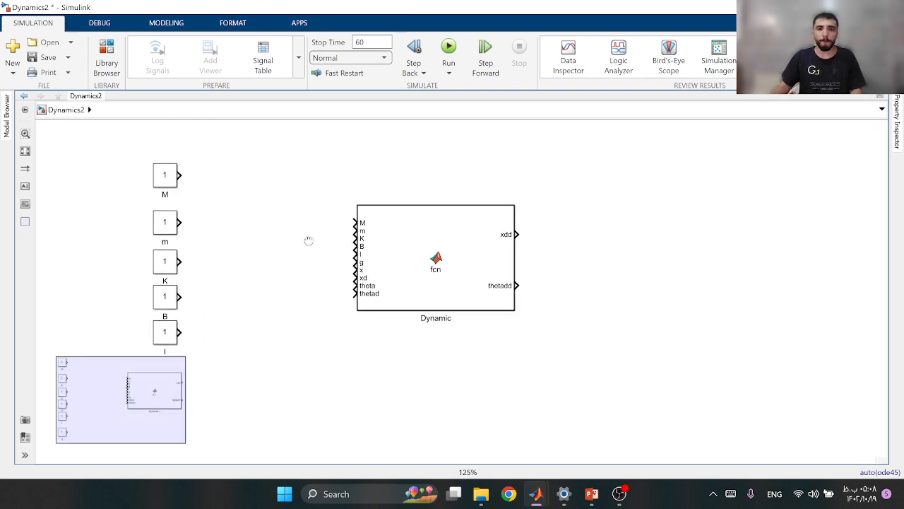
pyautogui.doubleClick(602, 254)
pyautogui.write('inte')
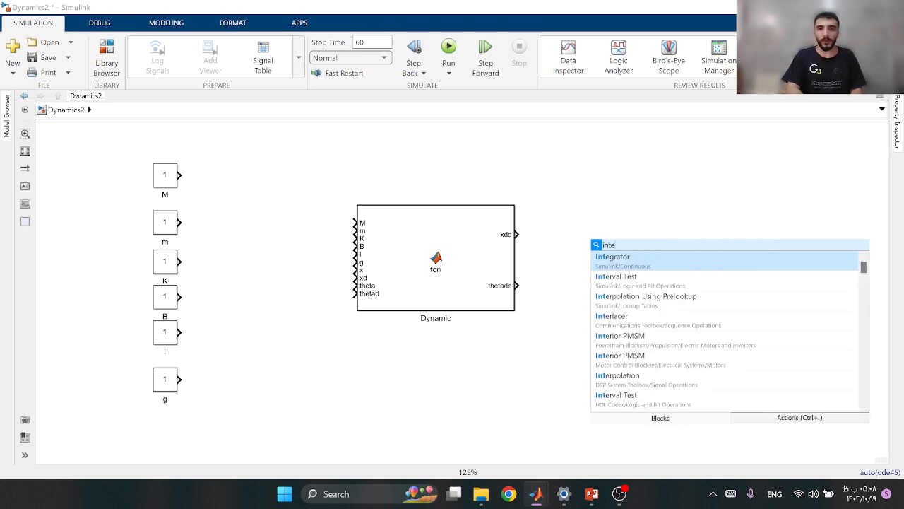
pyautogui.click(594, 260)
pyautogui.scroll(3, 599, 245)
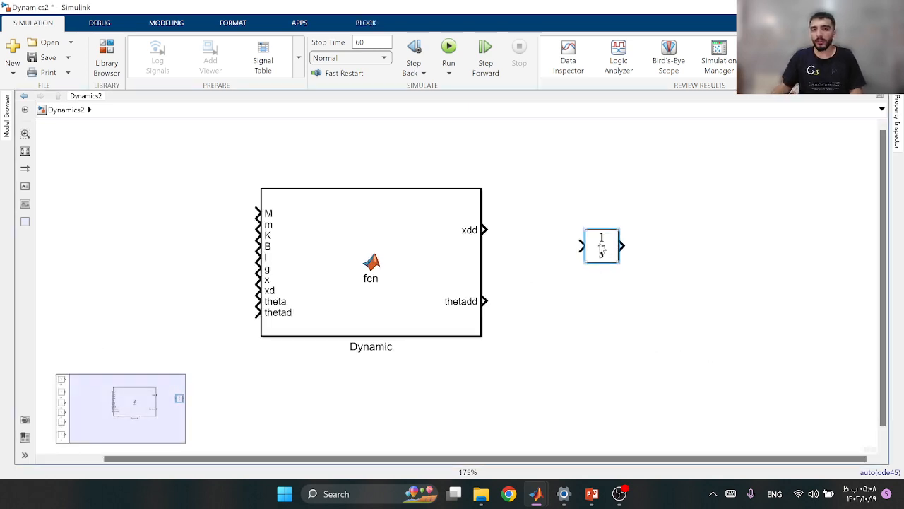
pyautogui.moveTo(590, 242); pyautogui.dragTo(556, 236)
# Connect the xdd output to the integrator and label the signal xdd
pyautogui.doubleClick(522, 231)
pyautogui.click(501, 241)
pyautogui.doubleClick(503, 231)
pyautogui.write('xdd')
pyautogui.click(545, 282)
# Copy the integrator below the first one and connect it to the thetadd output
pyautogui.hotkey('ctrl', 'v')
pyautogui.moveTo(556, 243); pyautogui.dragTo(558, 314)
pyautogui.click(510, 303)
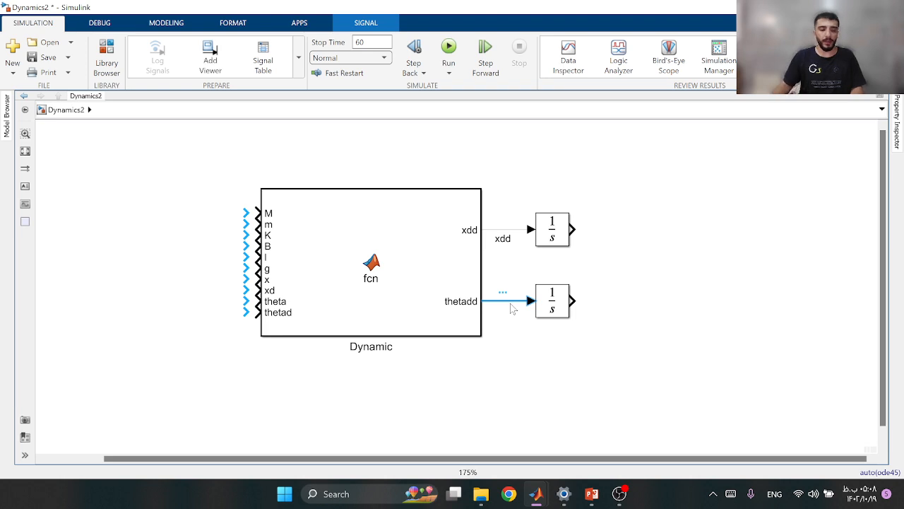
# Label the signal between the thetadd output and its integrator thetadd
pyautogui.doubleClick(519, 302)
pyautogui.press('Escape')
pyautogui.click(506, 302)
pyautogui.write('theta')
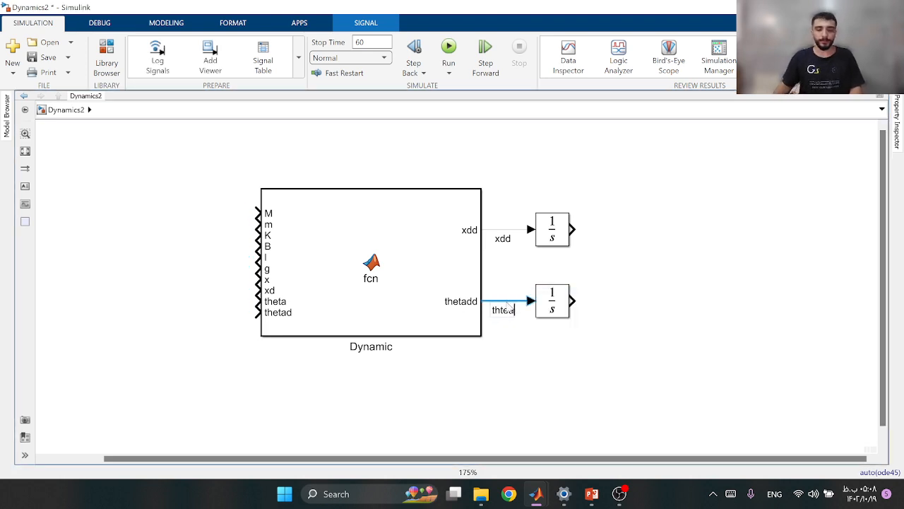
pyautogui.press('BackSpace')
pyautogui.press('BackSpace')
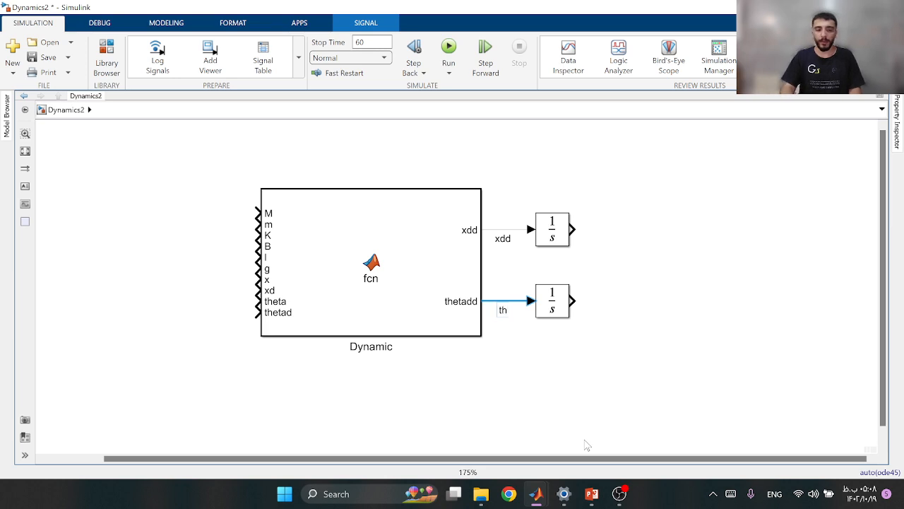
pyautogui.write('tadd')
# Duplicate both integrators further along their signal paths, connect the xdd pair in series and label the signal between them xd
pyautogui.click(592, 493)
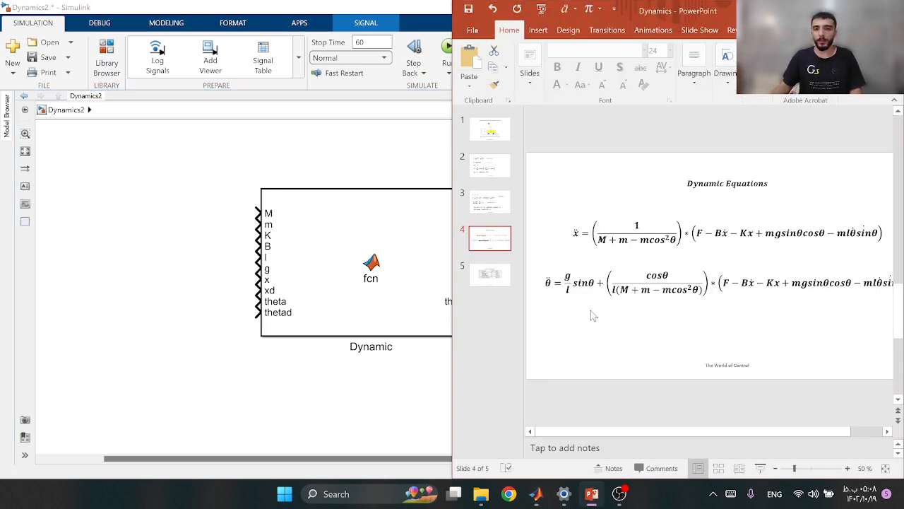
pyautogui.click(591, 493)
pyautogui.moveTo(558, 228); pyautogui.dragTo(640, 301)
pyautogui.moveTo(573, 228); pyautogui.dragTo(608, 235)
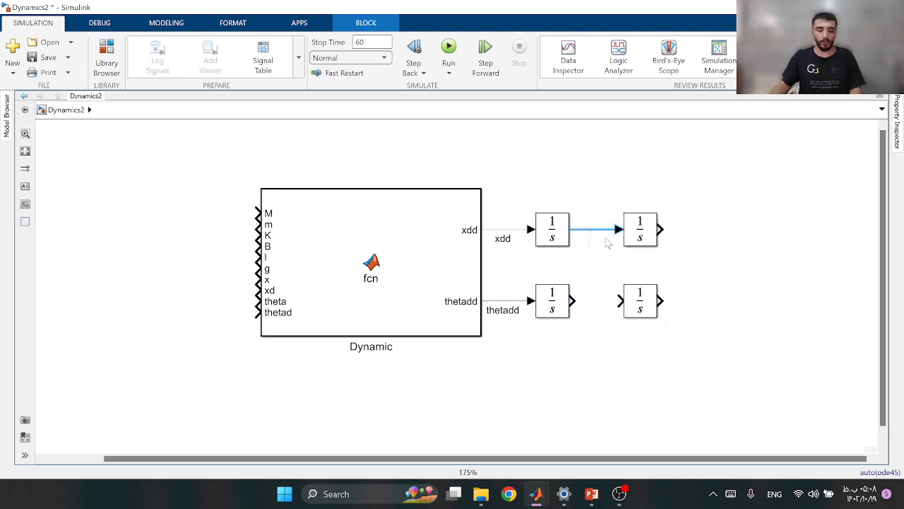
pyautogui.write('d')
pyautogui.click(604, 272)
# Connect the two thetadd integrators in series and label the signal between them thetad
pyautogui.moveTo(575, 300); pyautogui.dragTo(619, 301)
pyautogui.doubleClick(607, 304)
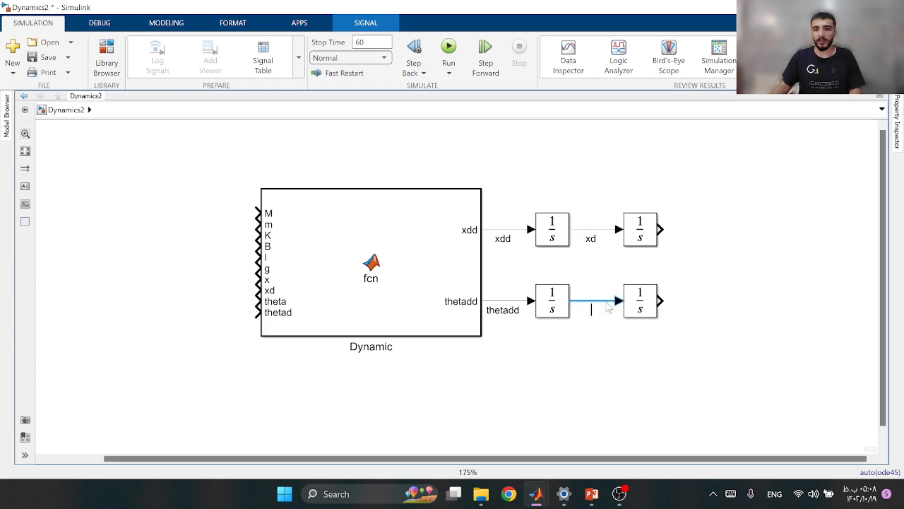
pyautogui.write('thetad')
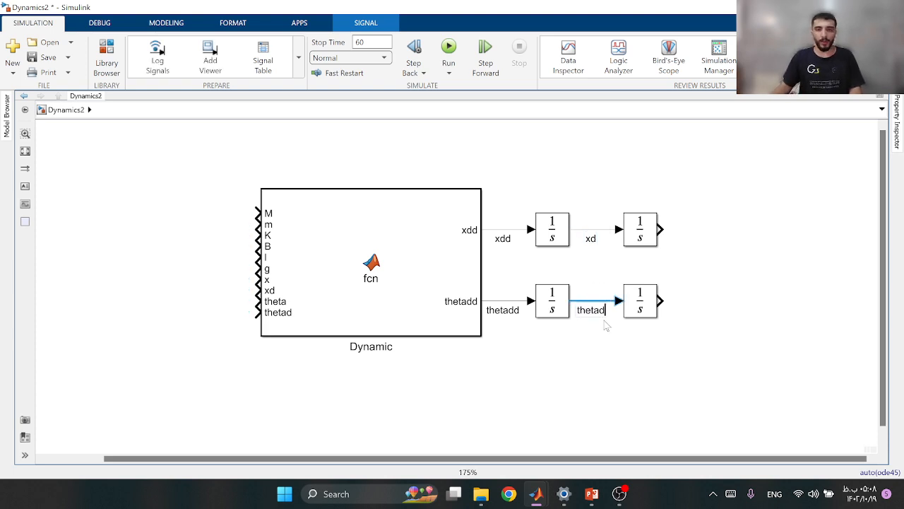
# Draw open signal lines from the outputs of the two final integrators and label them x and theta
pyautogui.moveTo(660, 230); pyautogui.dragTo(709, 230)
pyautogui.doubleClick(687, 232)
pyautogui.write('x')
pyautogui.moveTo(662, 301); pyautogui.dragTo(707, 301)
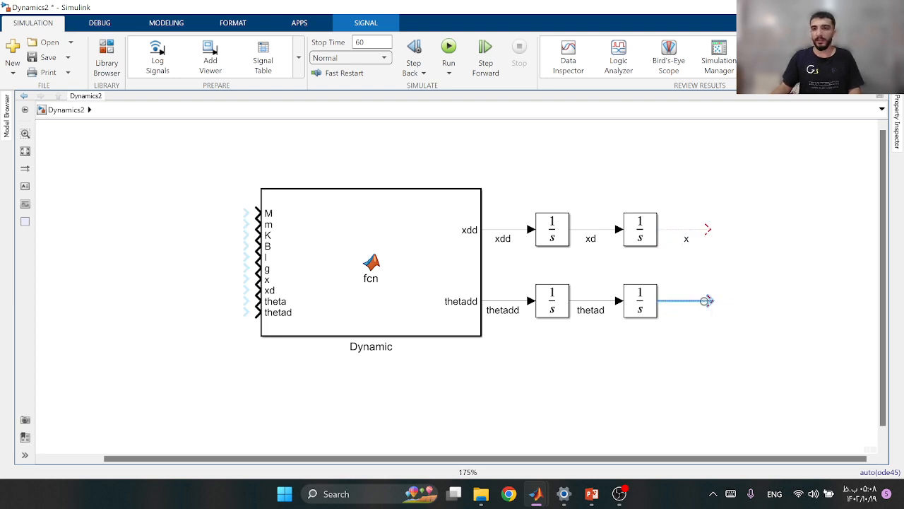
pyautogui.doubleClick(706, 302)
pyautogui.write('t')
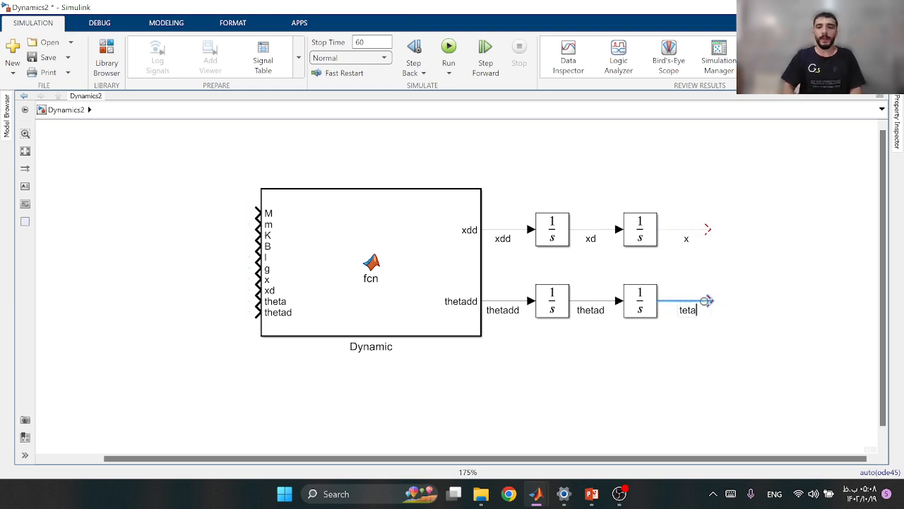
pyautogui.write('heta')
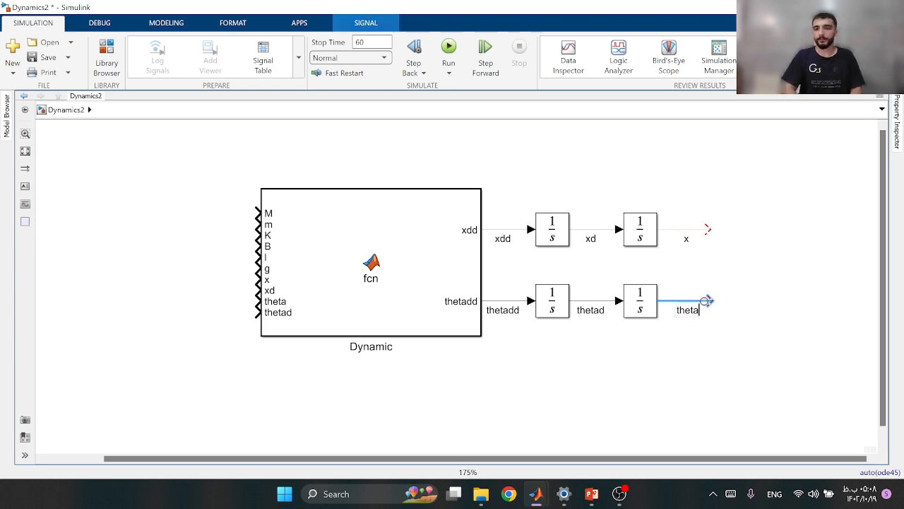
# Add a Scope block and place it near the end of the x signal line
pyautogui.doubleClick(787, 258)
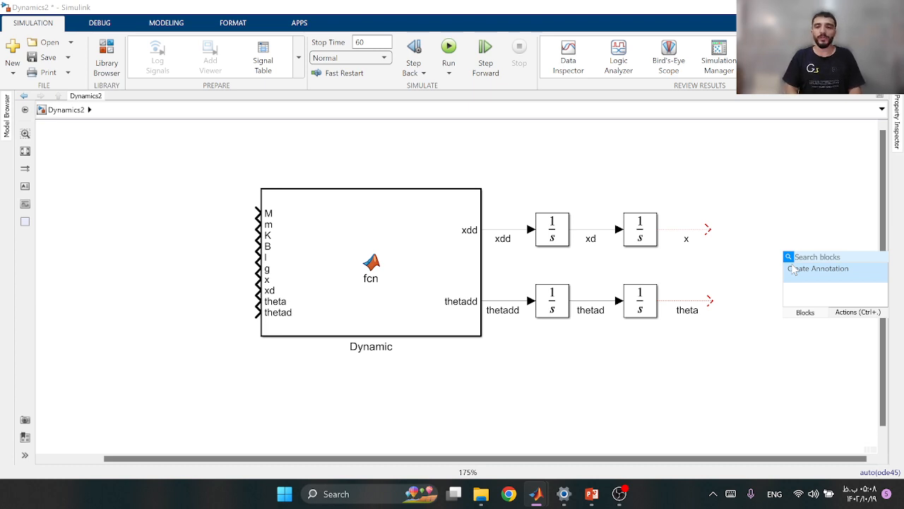
pyautogui.write('scop')
pyautogui.click(769, 275)
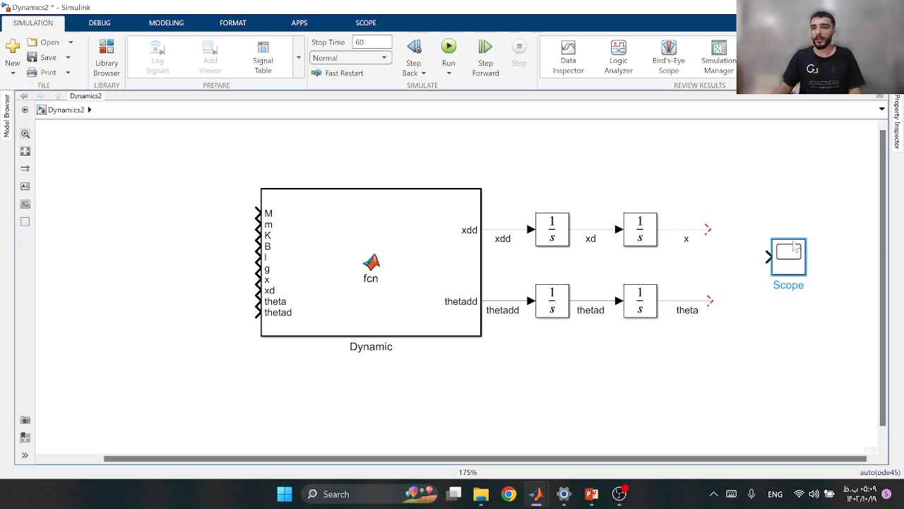
pyautogui.moveTo(795, 265); pyautogui.dragTo(783, 220)
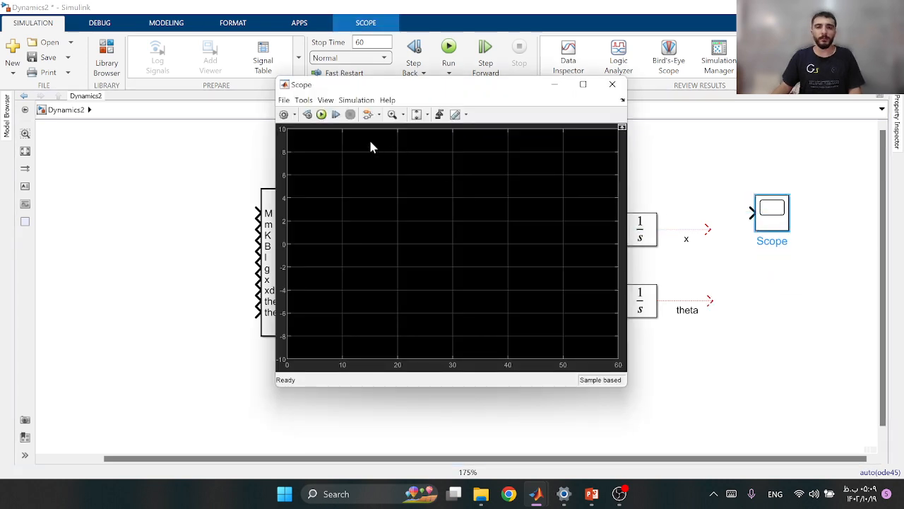
# Configure the scope to open at simulation start
pyautogui.click(284, 115)
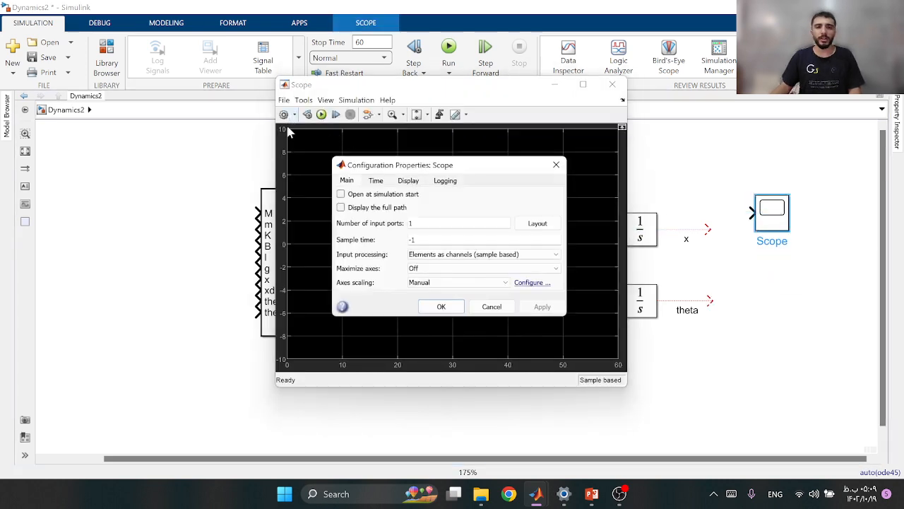
pyautogui.click(340, 193)
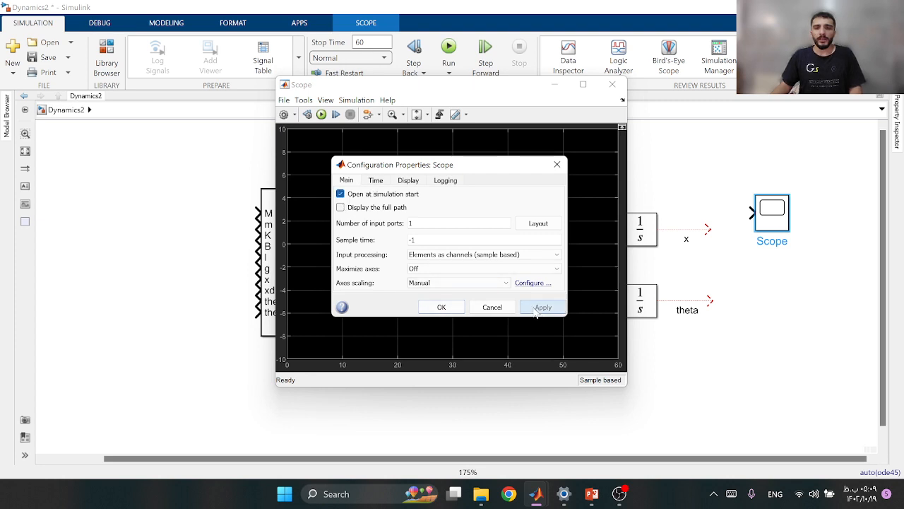
pyautogui.click(442, 308)
# Change the figure colour and the axes background colour in the scope's style settings
pyautogui.click(294, 115)
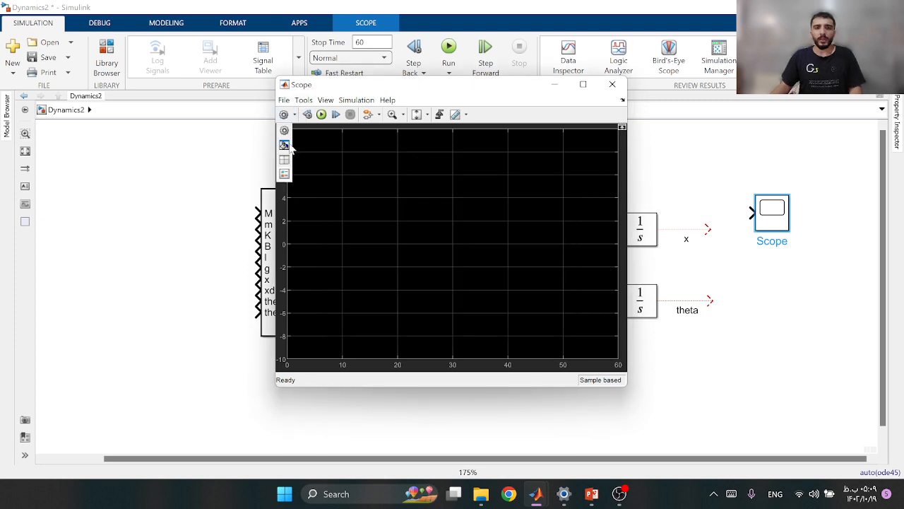
pyautogui.click(289, 145)
pyautogui.click(425, 174)
pyautogui.click(432, 185)
pyautogui.click(422, 197)
pyautogui.click(430, 209)
# Set the scope's Channel 1 line to blue with a width of 1, apply the style and close the scope
pyautogui.click(512, 296)
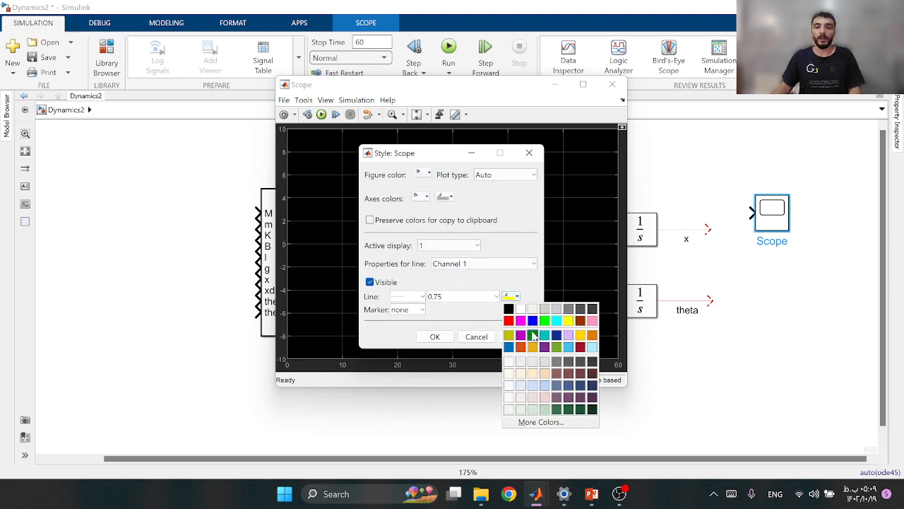
pyautogui.click(532, 320)
pyautogui.doubleClick(480, 297)
pyautogui.write('1')
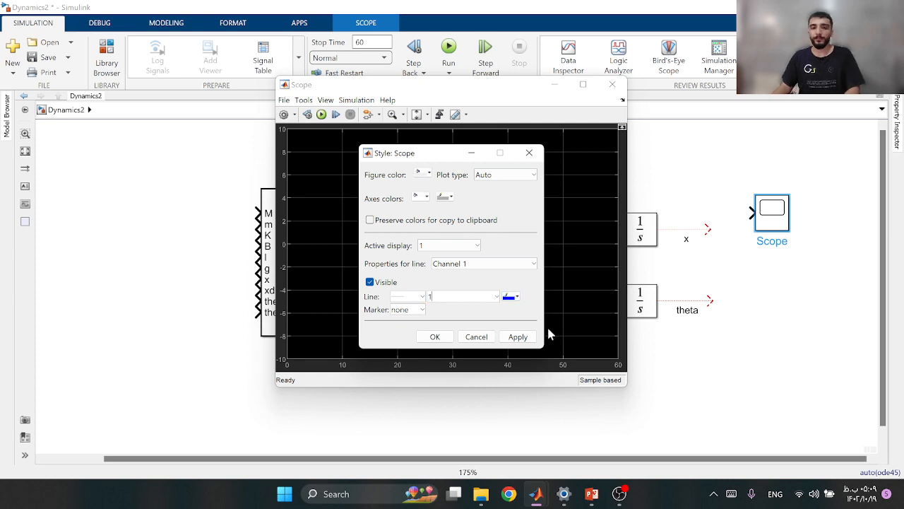
pyautogui.click(517, 336)
pyautogui.click(436, 336)
pyautogui.click(613, 84)
# Rename the scope x, duplicate it below and name the copy theta
pyautogui.doubleClick(764, 241)
pyautogui.write('x')
pyautogui.moveTo(773, 212); pyautogui.dragTo(770, 321)
pyautogui.doubleClick(772, 345)
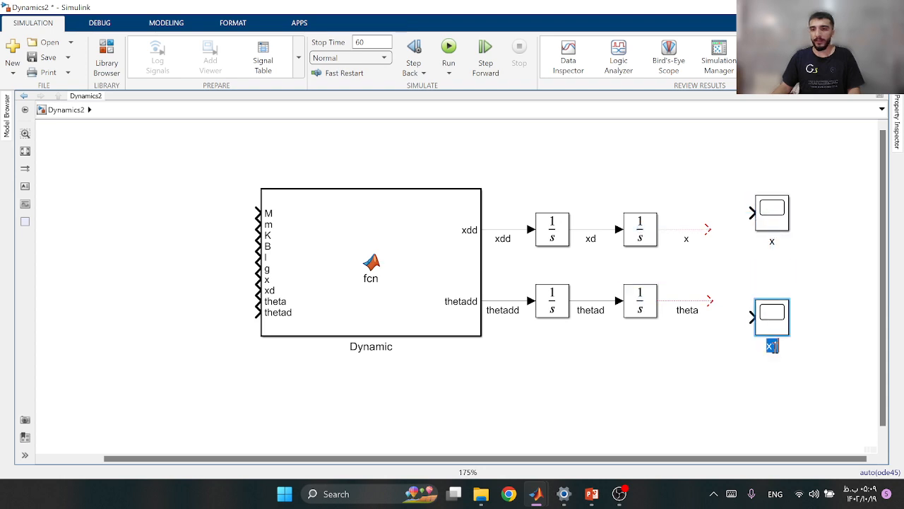
pyautogui.write('theta')
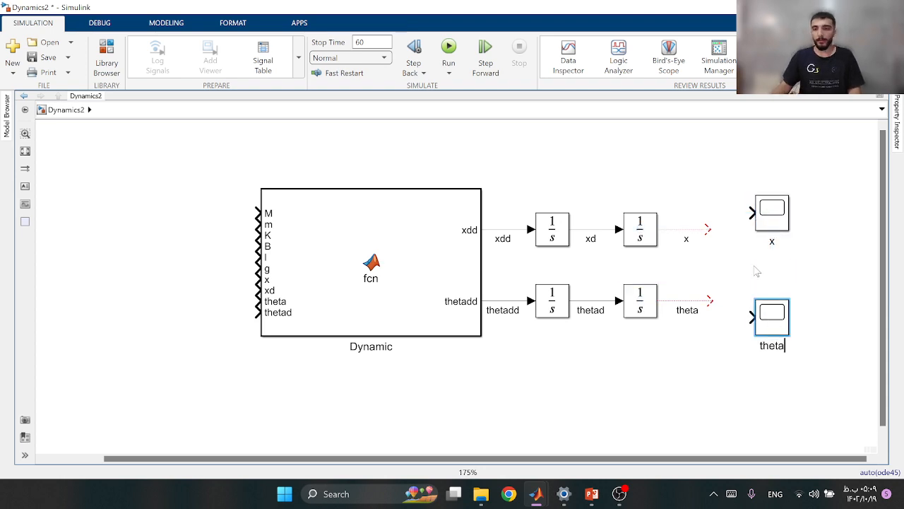
# Connect the x and theta signals to their scopes and align each scope with its signal line
pyautogui.moveTo(708, 230); pyautogui.dragTo(764, 215)
pyautogui.moveTo(766, 224); pyautogui.dragTo(750, 243)
pyautogui.moveTo(777, 327); pyautogui.dragTo(767, 323)
pyautogui.moveTo(711, 300); pyautogui.dragTo(734, 300)
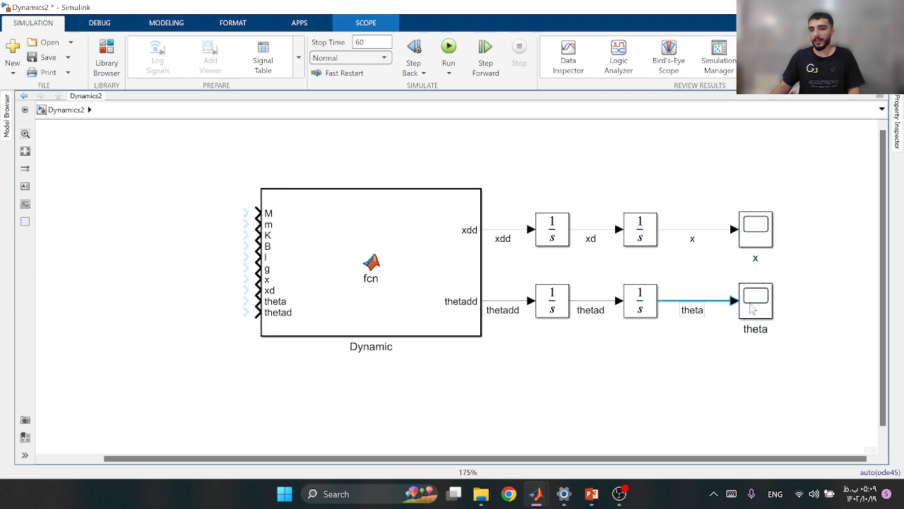
# Place the model window beside the Dynamics presentation in PowerPoint and show the system parameters table on slide 5
pyautogui.scroll(-1, 525, 339)
pyautogui.moveTo(267, 293); pyautogui.dragTo(368, 276)
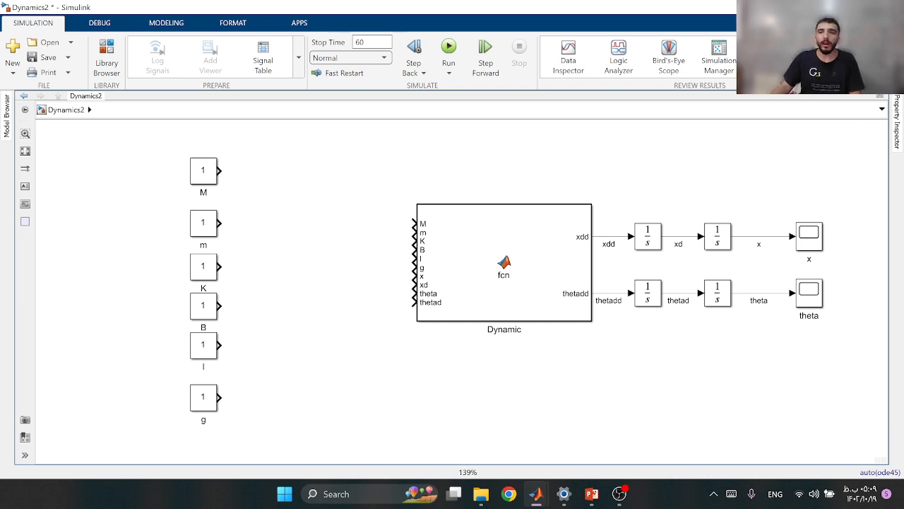
pyautogui.press('super+Left')
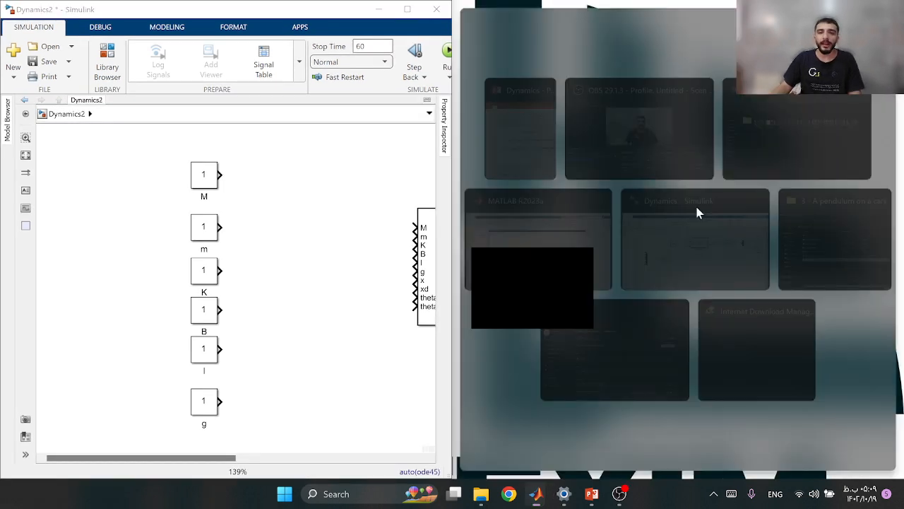
pyautogui.click(542, 170)
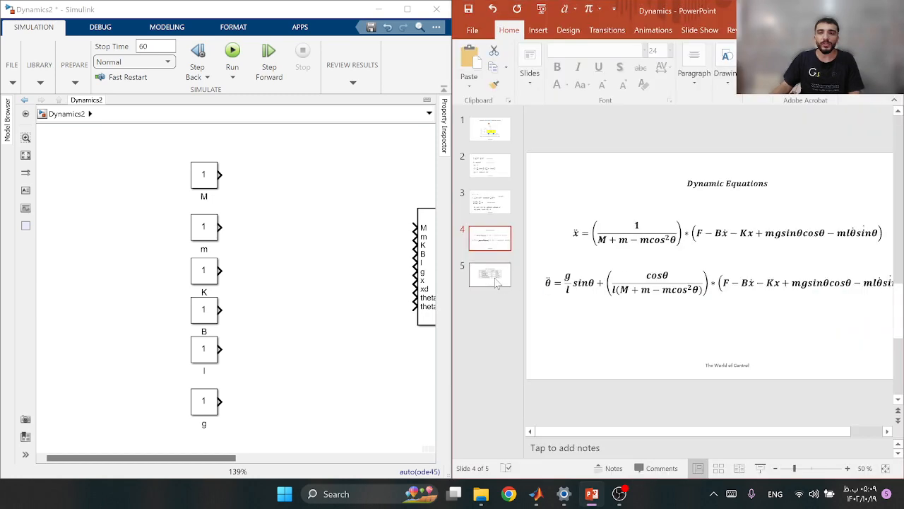
pyautogui.click(496, 279)
pyautogui.scroll(1, 757, 268)
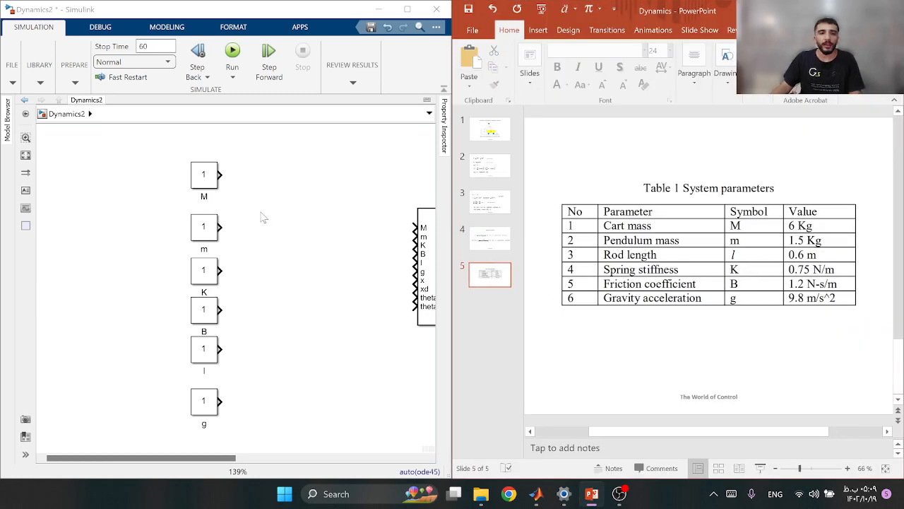
# Set the constant value of block M to 6 and of block m to 1.5
pyautogui.click(208, 184)
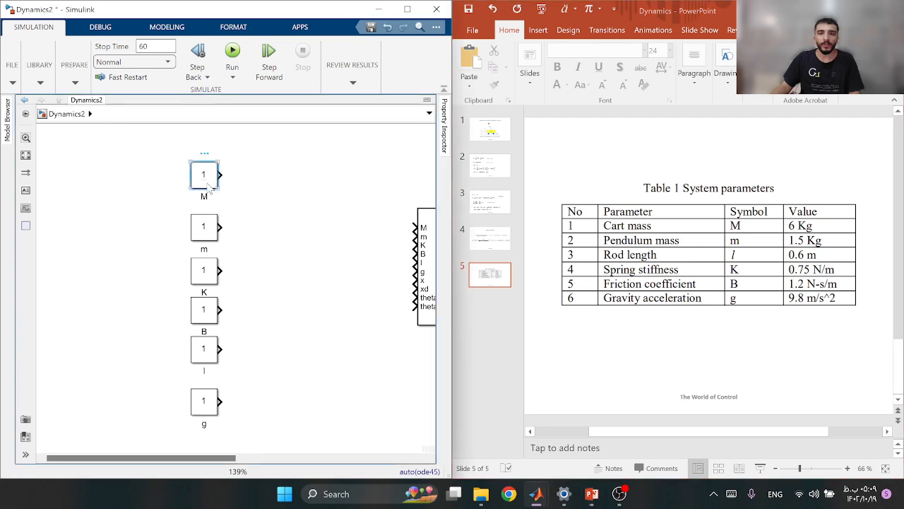
pyautogui.doubleClick(208, 185)
pyautogui.write('6')
pyautogui.click(332, 259)
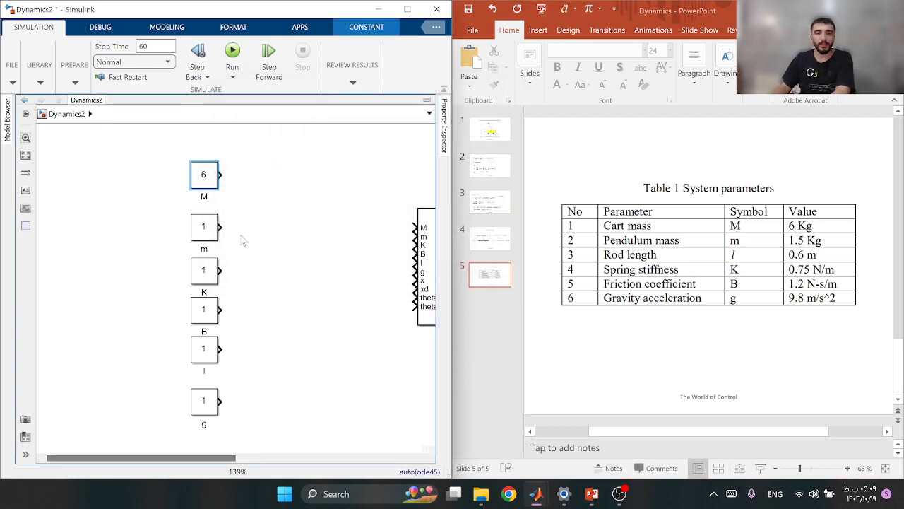
pyautogui.doubleClick(212, 227)
pyautogui.write('1.5')
pyautogui.click(332, 309)
# Set the constant values of the K and B blocks to 0
pyautogui.click(199, 280)
pyautogui.doubleClick(198, 280)
pyautogui.write('0')
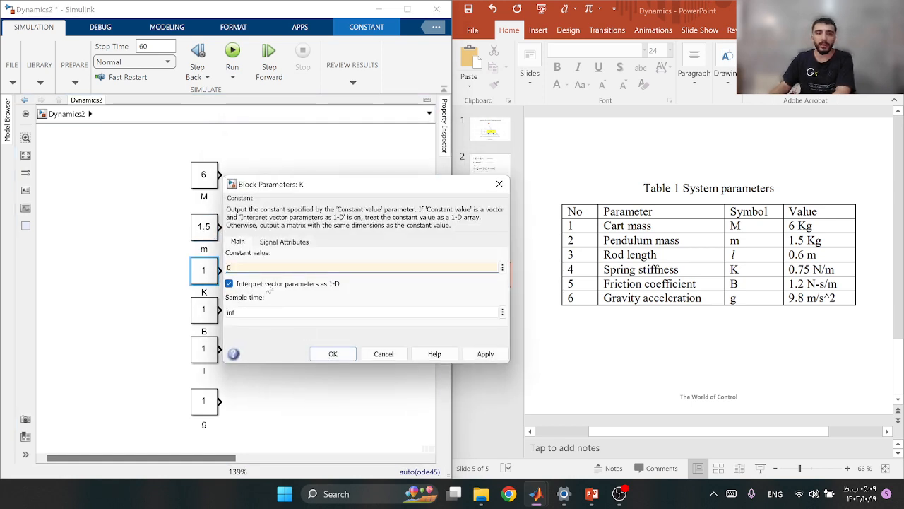
pyautogui.click(330, 355)
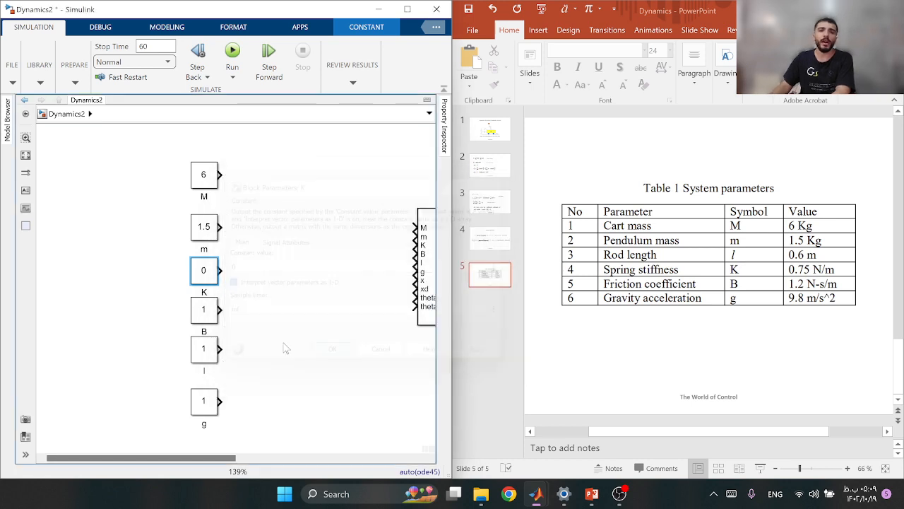
pyautogui.doubleClick(204, 316)
pyautogui.write('0')
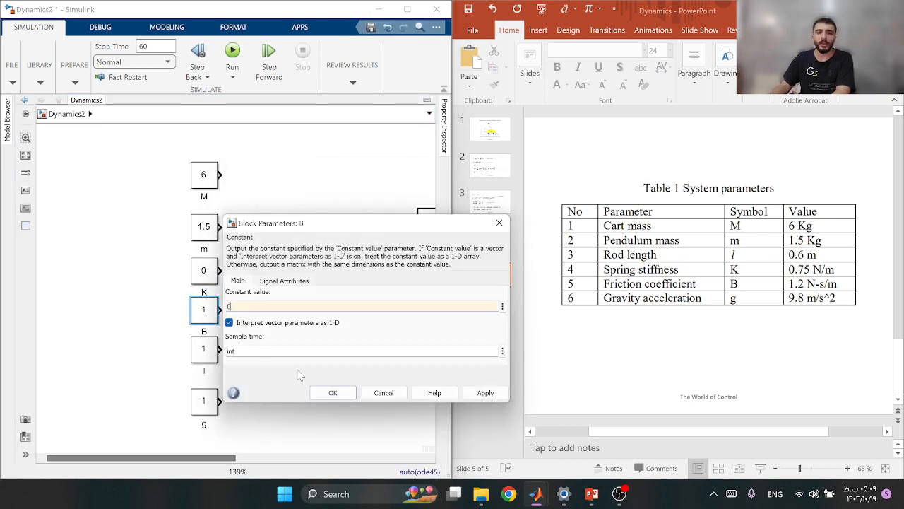
pyautogui.click(330, 394)
# Set the constant value of block l to 0.6 and of block g to 9.81
pyautogui.doubleClick(204, 350)
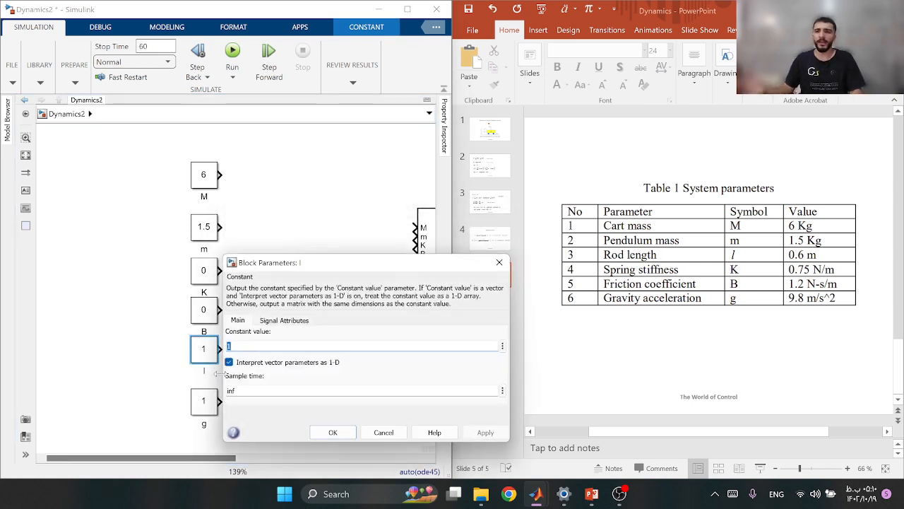
pyautogui.write('0.6')
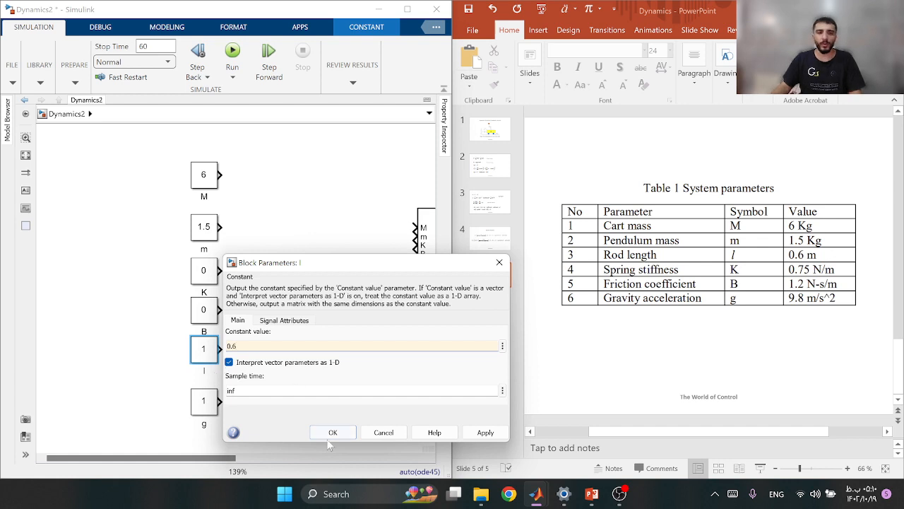
pyautogui.click(332, 433)
pyautogui.doubleClick(204, 401)
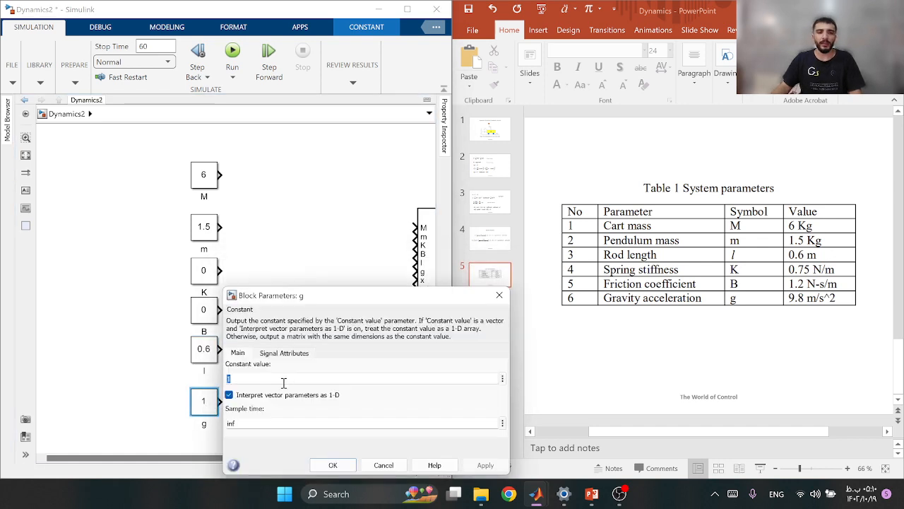
pyautogui.write('9.81')
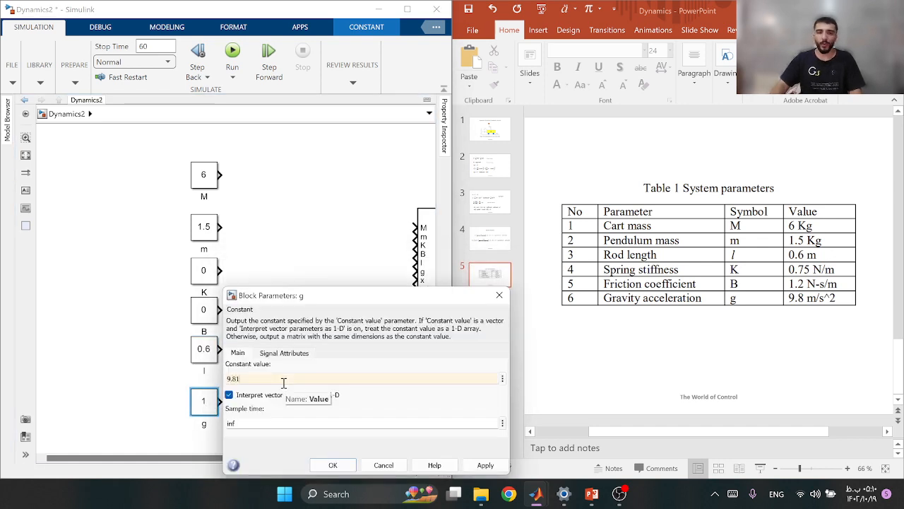
pyautogui.click(485, 465)
pyautogui.click(333, 465)
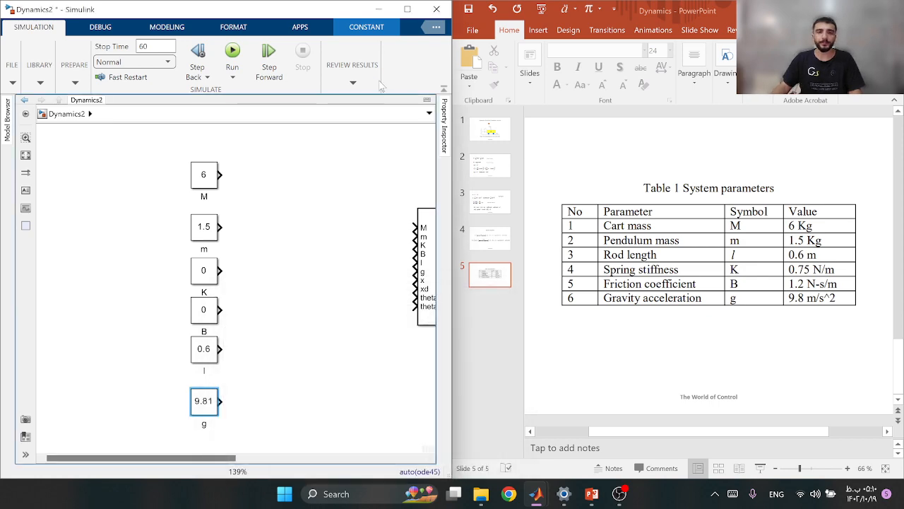
# Maximize the model window and connect the M, m, K, B and l constants to the matching inputs of the Dynamic block
pyautogui.click(407, 10)
pyautogui.moveTo(221, 170); pyautogui.dragTo(412, 222)
pyautogui.moveTo(216, 223); pyautogui.dragTo(411, 232)
pyautogui.moveTo(221, 265); pyautogui.dragTo(413, 241)
pyautogui.moveTo(223, 306); pyautogui.dragTo(421, 249)
pyautogui.moveTo(221, 345); pyautogui.dragTo(417, 258)
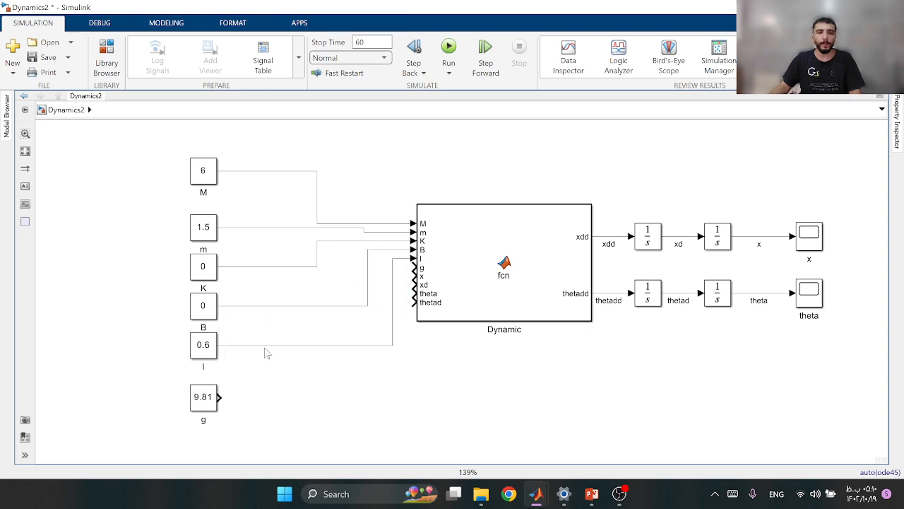
# Connect the g constant to the Dynamic block and feed the x, xd, theta and thetad signals back to its matching inputs
pyautogui.moveTo(221, 398); pyautogui.dragTo(758, 236)
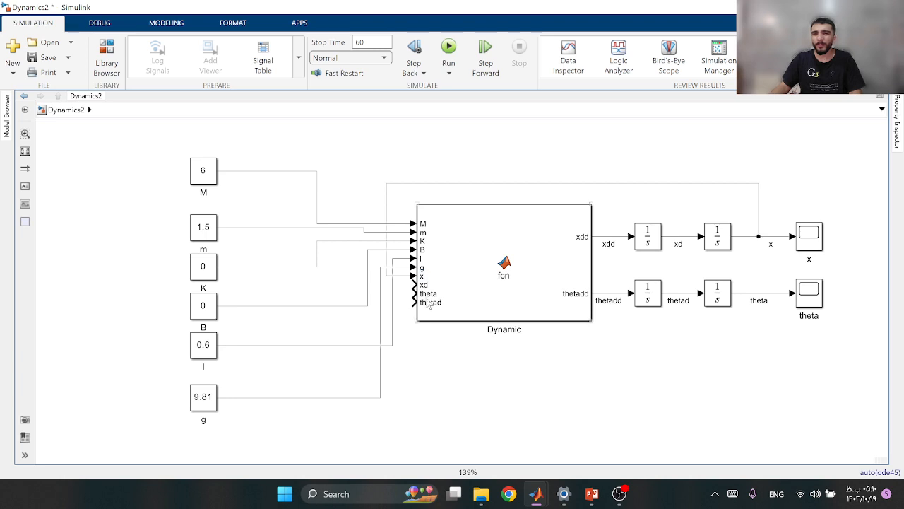
pyautogui.moveTo(414, 284); pyautogui.dragTo(681, 238)
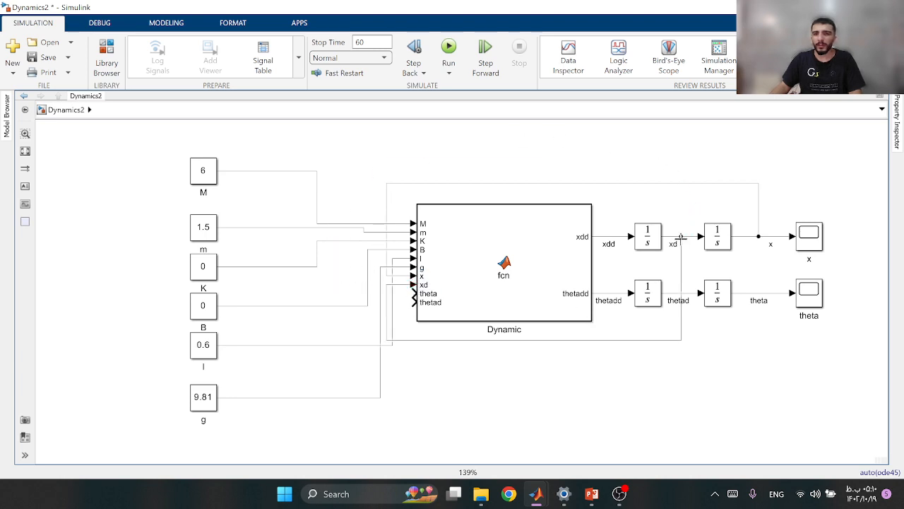
pyautogui.moveTo(413, 293); pyautogui.dragTo(767, 293)
pyautogui.moveTo(413, 302); pyautogui.dragTo(692, 294)
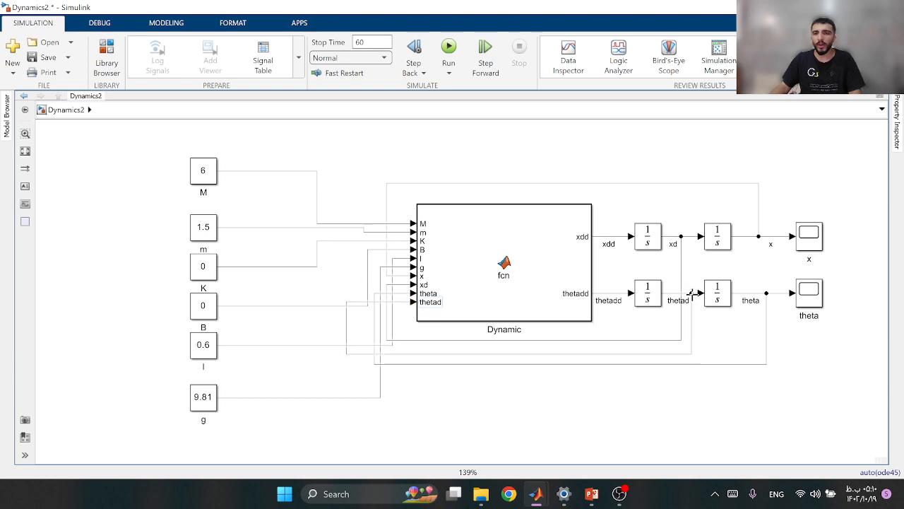
pyautogui.click(24, 151)
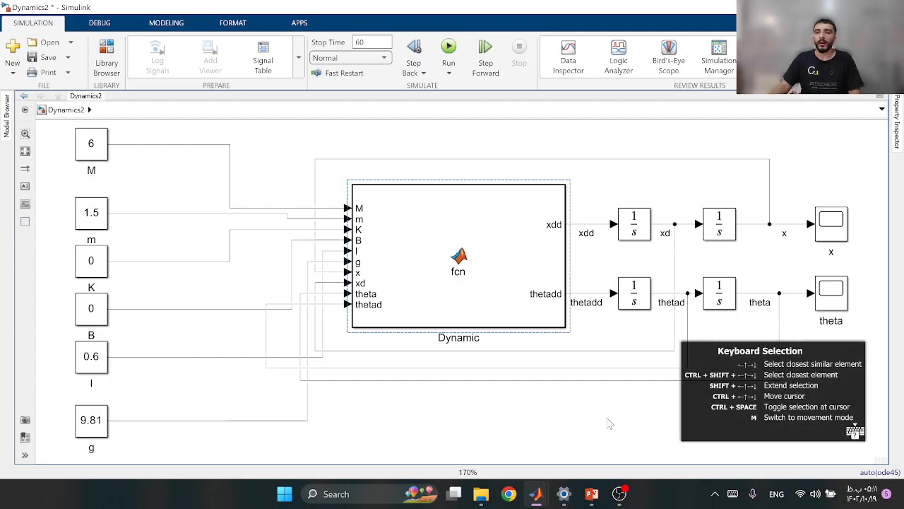
pyautogui.click(609, 422)
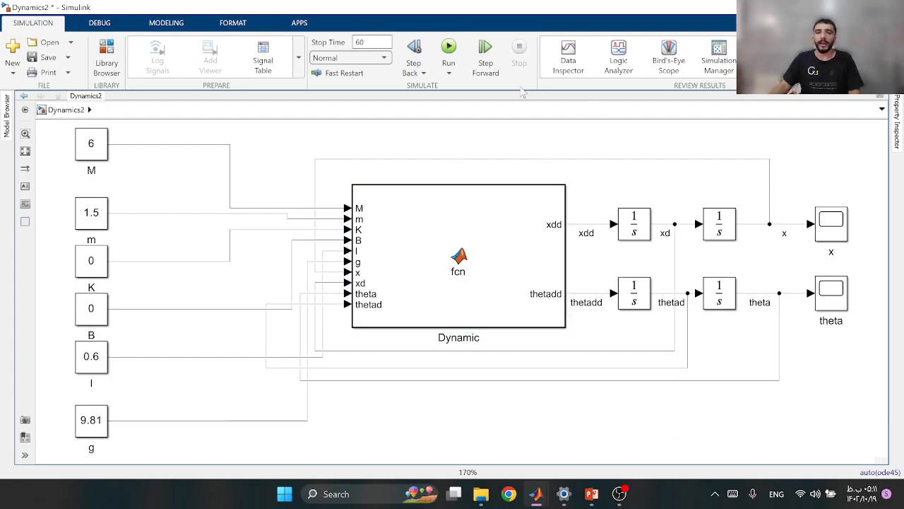
# Run the simulation and add F as the last input argument in the Dynamic block's function code
pyautogui.click(449, 50)
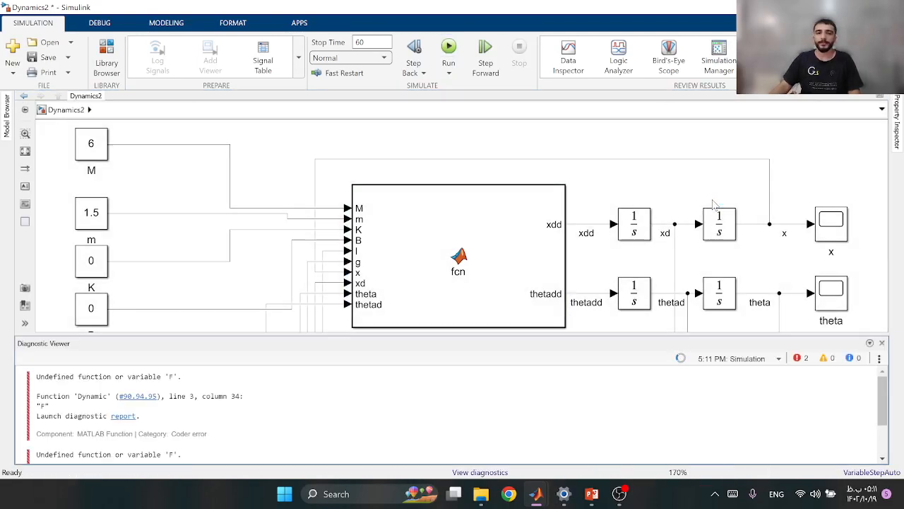
pyautogui.doubleClick(414, 228)
pyautogui.click(351, 128)
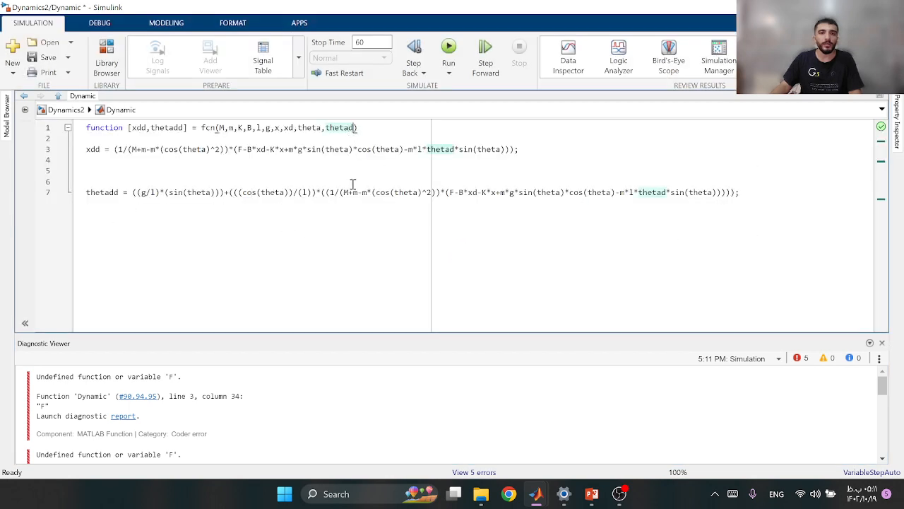
pyautogui.write(',F')
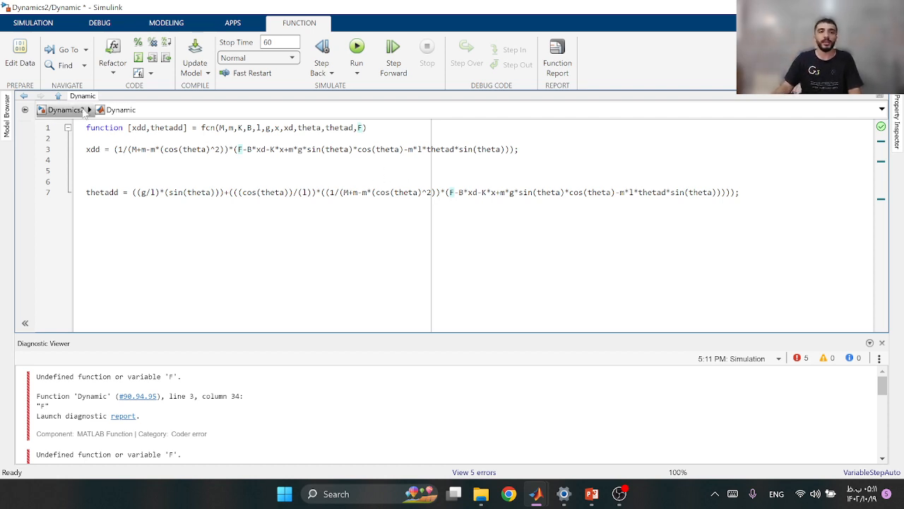
# Add a Constant block with value 0 below the Dynamic block and connect it to the F input
pyautogui.click(66, 109)
pyautogui.scroll(-3, 308, 262)
pyautogui.doubleClick(309, 262)
pyautogui.write('con')
pyautogui.press('Return')
pyautogui.moveTo(315, 270)
pyautogui.mouseDown()
pyautogui.moveTo(317, 316)
pyautogui.moveTo(342, 180)
pyautogui.moveTo(352, 185)
pyautogui.mouseUp()
pyautogui.doubleClick(308, 304)
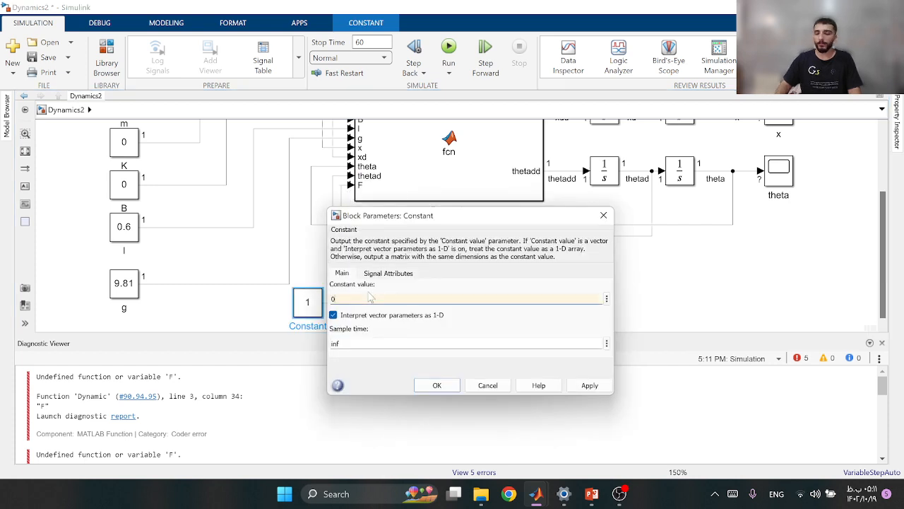
pyautogui.write('0')
pyautogui.click(437, 385)
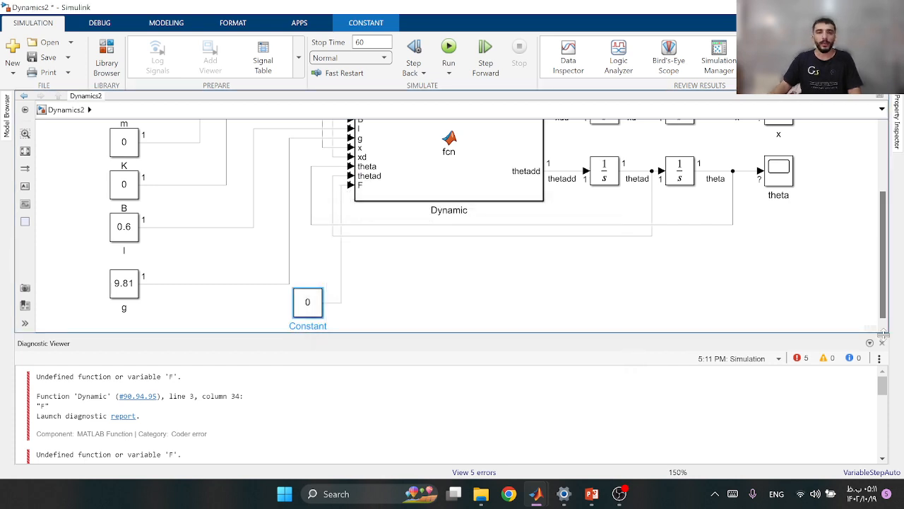
# Close the Diagnostic Viewer, run the simulation and examine the x and theta scopes side by side
pyautogui.click(882, 343)
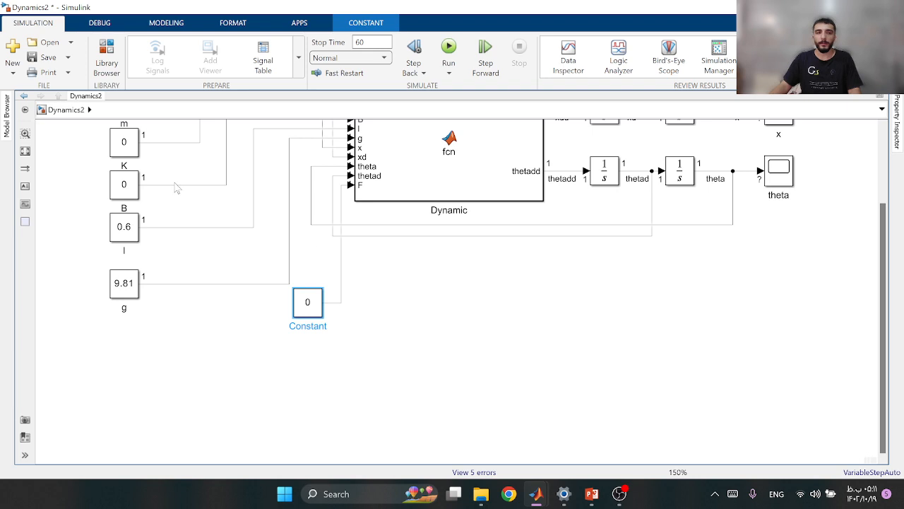
pyautogui.click(25, 150)
pyautogui.click(448, 53)
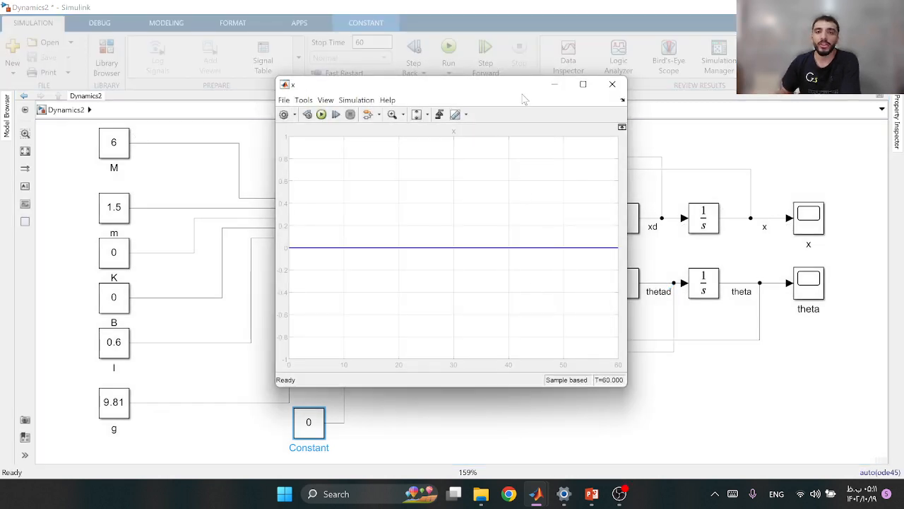
pyautogui.moveTo(508, 85); pyautogui.dragTo(360, 77)
pyautogui.click(586, 99)
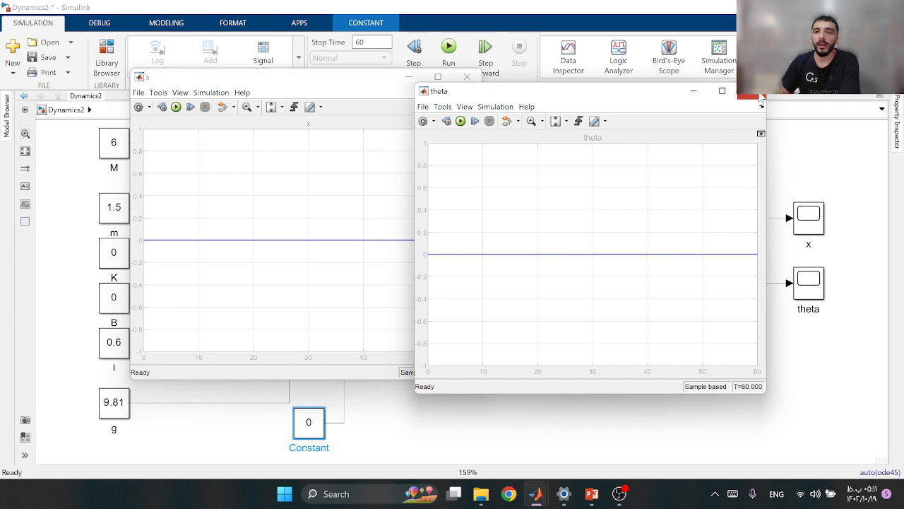
pyautogui.click(695, 91)
pyautogui.click(467, 76)
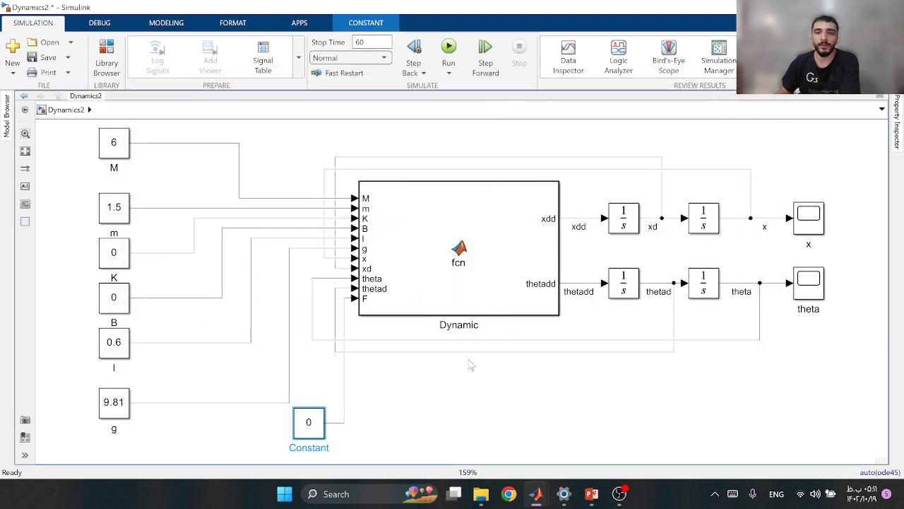
# Set the initial condition of the integrator that outputs theta to pi/3
pyautogui.doubleClick(703, 284)
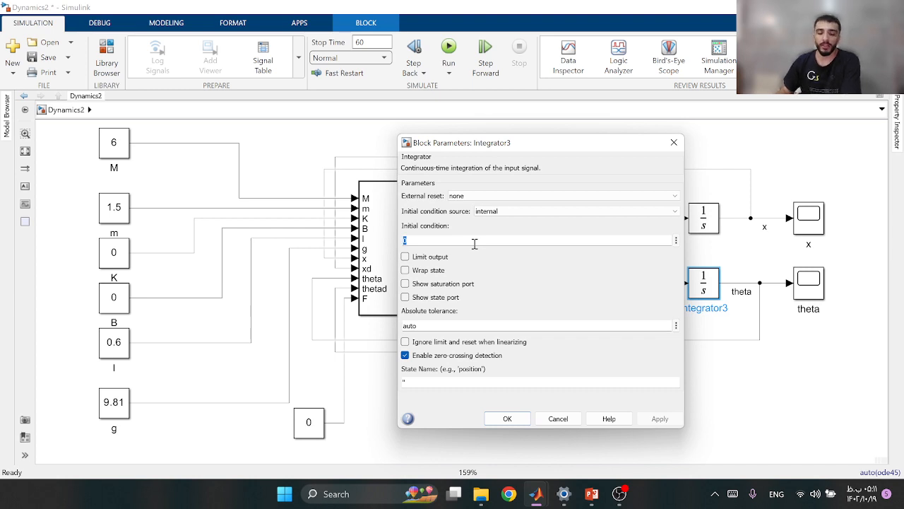
pyautogui.write('pi/3')
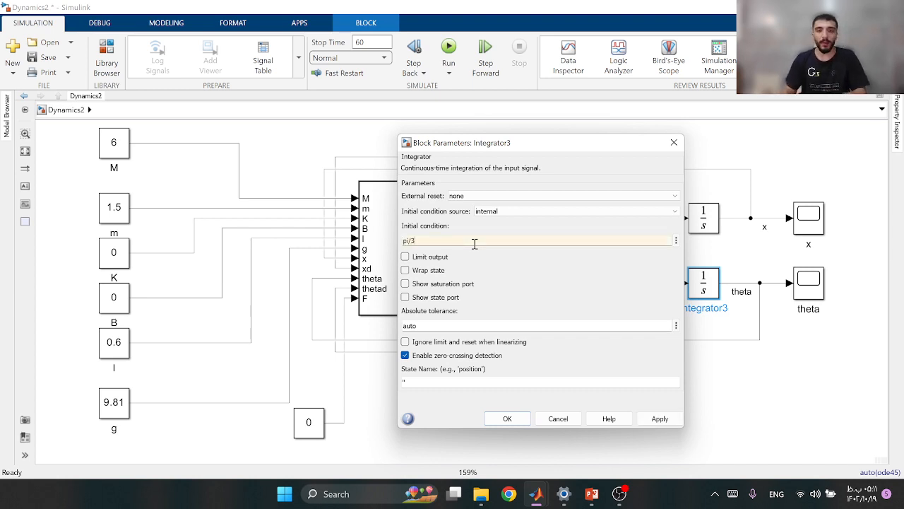
pyautogui.click(661, 418)
pyautogui.click(507, 418)
# Run the simulation with the new initial angle, examine the x and theta responses and close both scopes
pyautogui.click(449, 49)
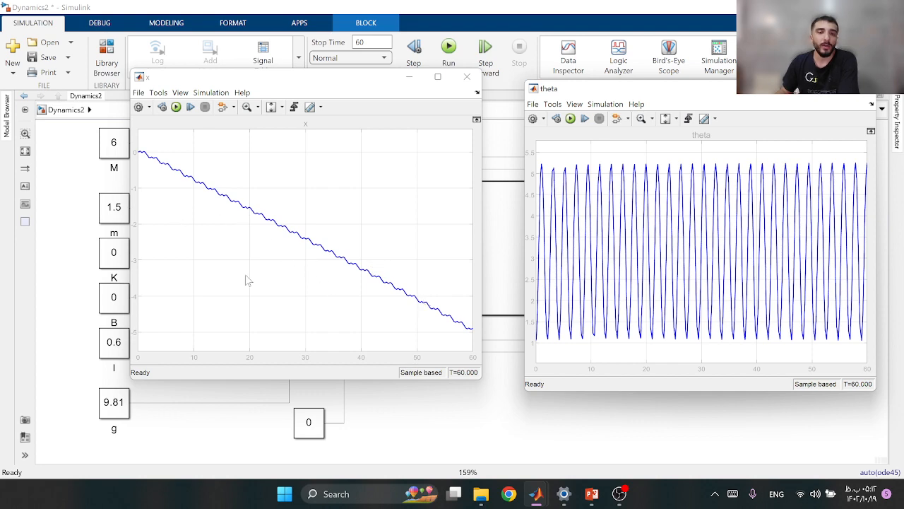
pyautogui.click(467, 77)
pyautogui.click(861, 89)
# Set the initial condition of the integrator that outputs theta to 0
pyautogui.doubleClick(705, 283)
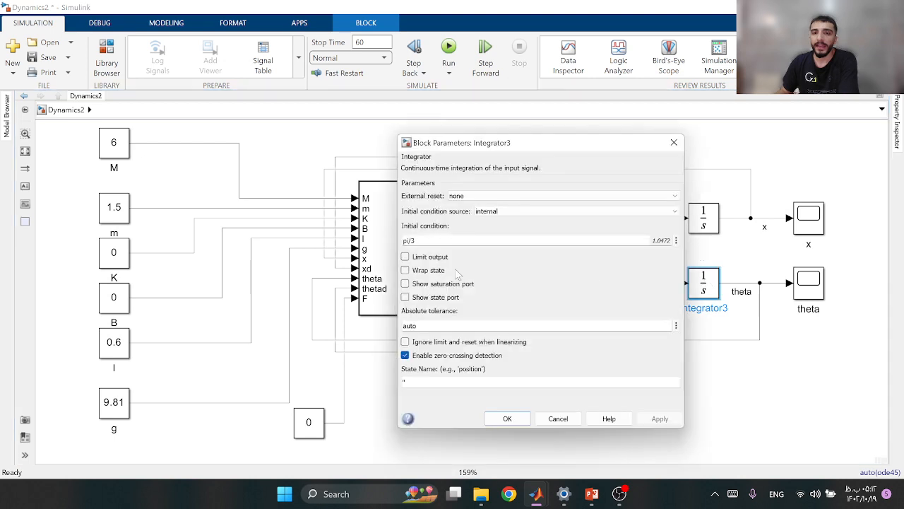
pyautogui.write('0')
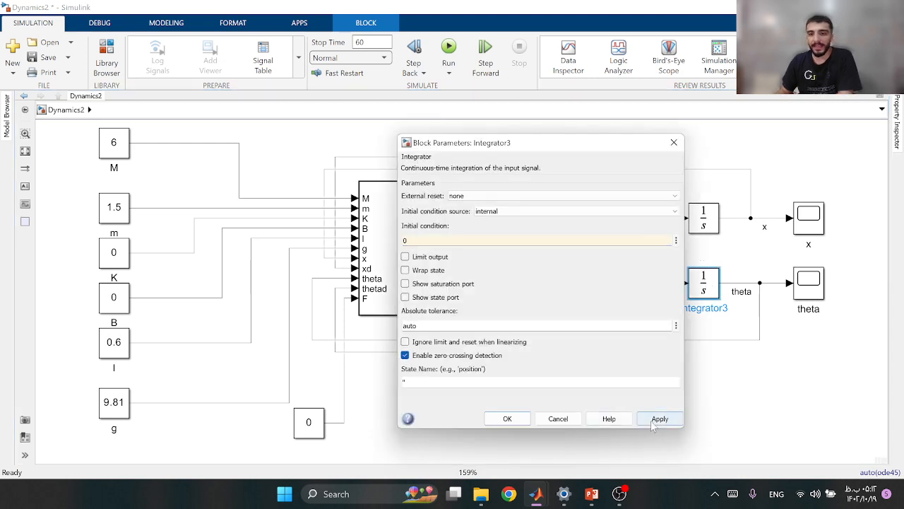
pyautogui.click(520, 423)
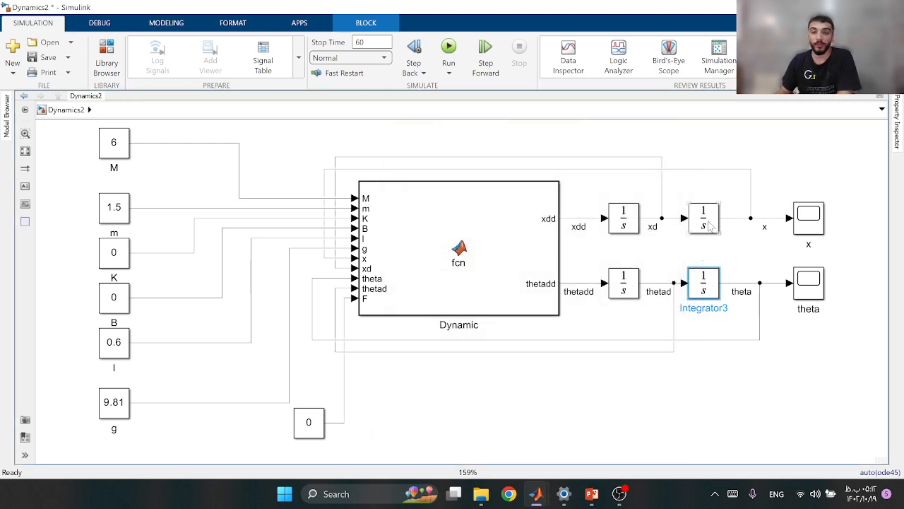
# Set the initial condition of the integrator that outputs x to 10
pyautogui.doubleClick(710, 225)
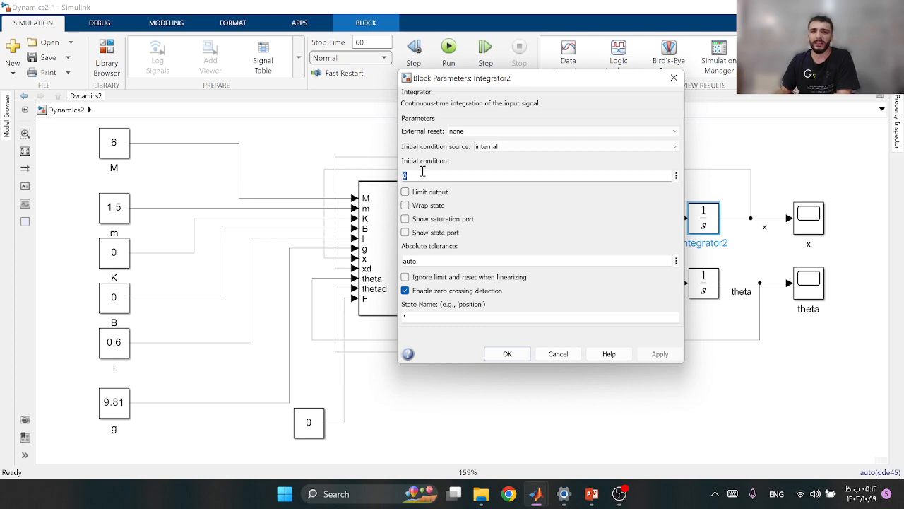
pyautogui.write('10')
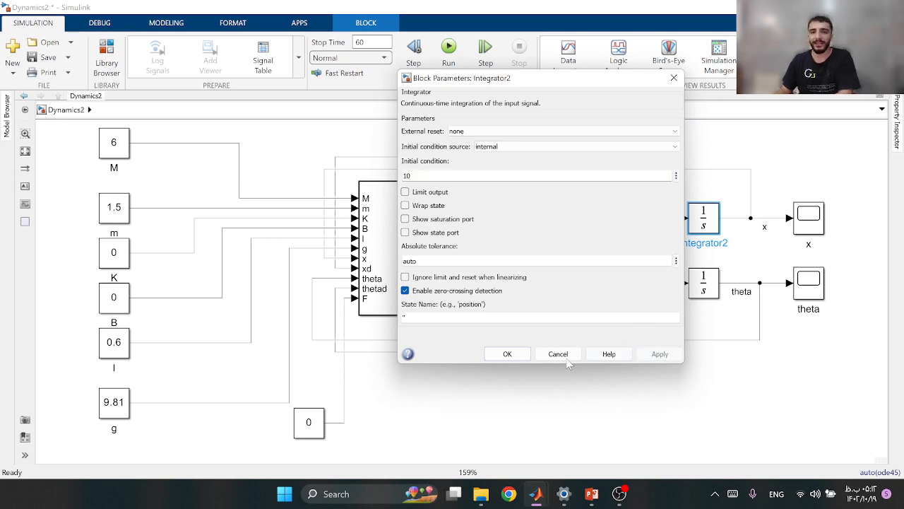
pyautogui.click(507, 353)
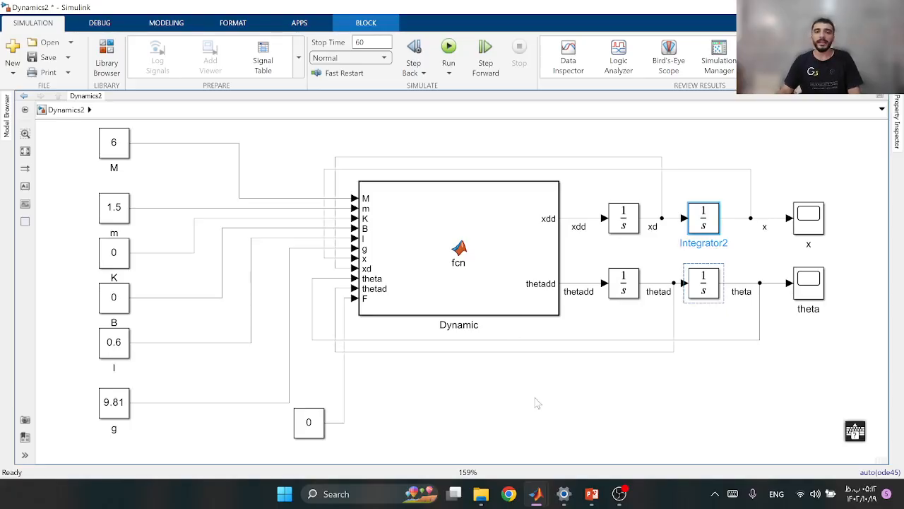
# Run the simulation with the new initial position, examine the x and theta responses and close both scopes
pyautogui.click(521, 436)
pyautogui.click(448, 48)
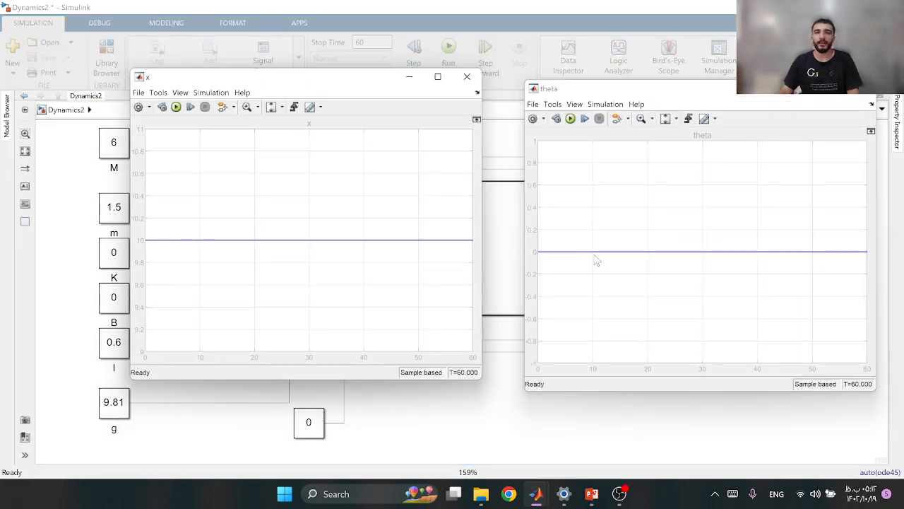
pyautogui.click(467, 77)
pyautogui.click(860, 96)
# Set the initial condition of the integrator that outputs x to 0
pyautogui.doubleClick(701, 222)
pyautogui.doubleClick(407, 176)
pyautogui.write('0')
pyautogui.click(649, 356)
pyautogui.click(507, 353)
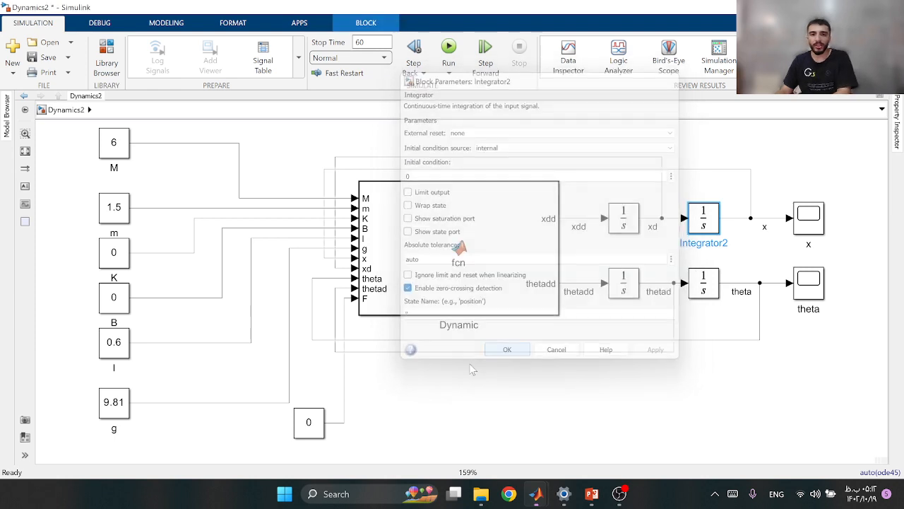
# Set the constant block feeding the F input of the Dynamic block to 1
pyautogui.doubleClick(309, 422)
pyautogui.moveTo(391, 296); pyautogui.dragTo(500, 220)
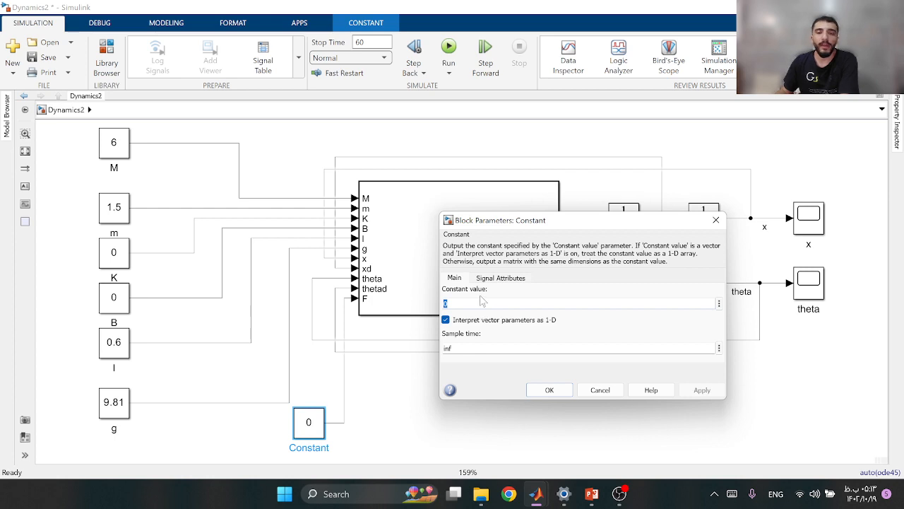
pyautogui.write('1')
pyautogui.click(685, 393)
pyautogui.click(549, 390)
# Run the simulation with the applied force, compare the x and theta scopes side by side and close them
pyautogui.hotkey('ctrl', 't')
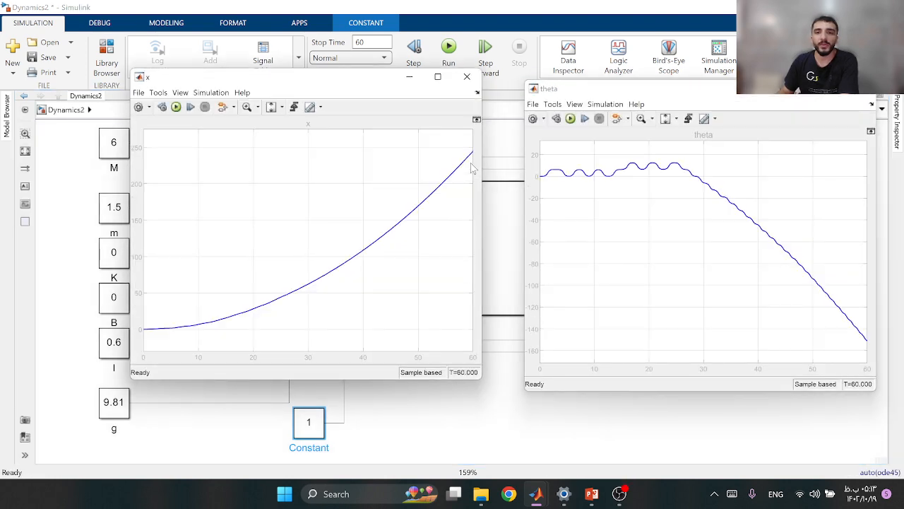
pyautogui.moveTo(362, 79); pyautogui.dragTo(362, 91)
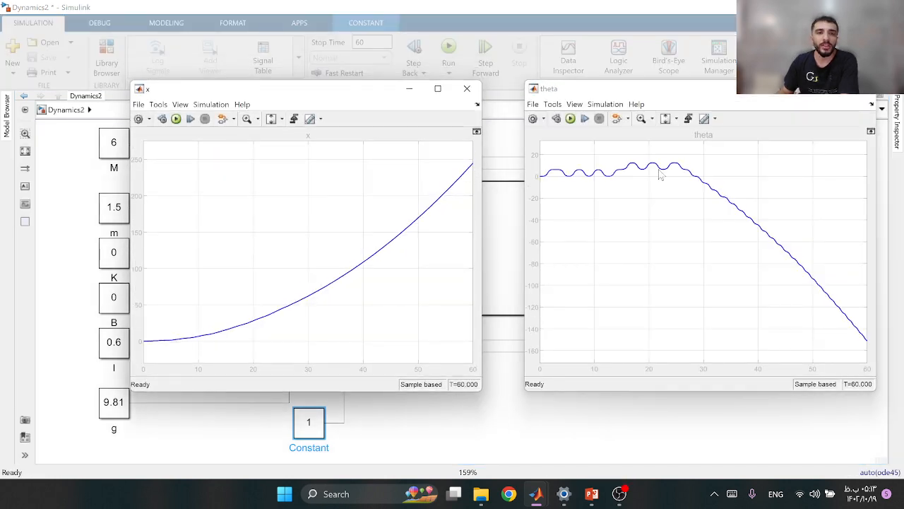
pyautogui.click(866, 93)
pyautogui.click(466, 89)
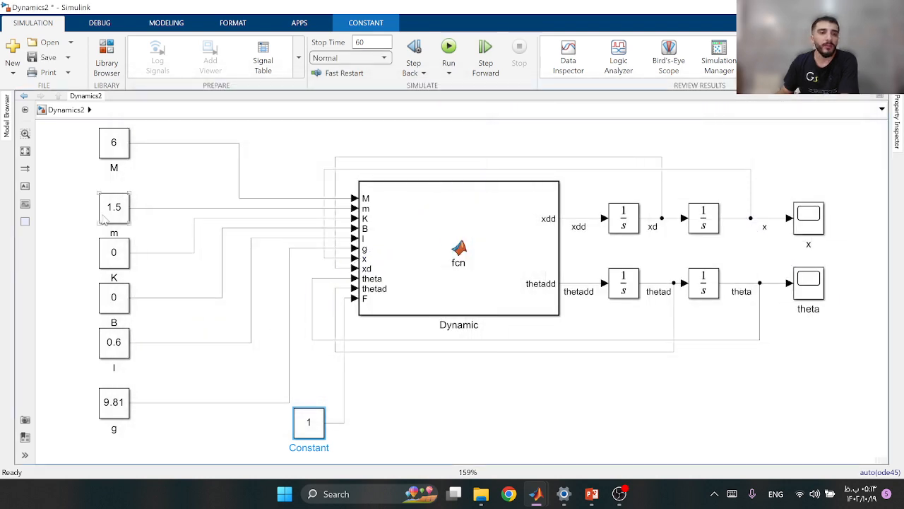
# Set the value of the K constant block to 1.5
pyautogui.doubleClick(113, 254)
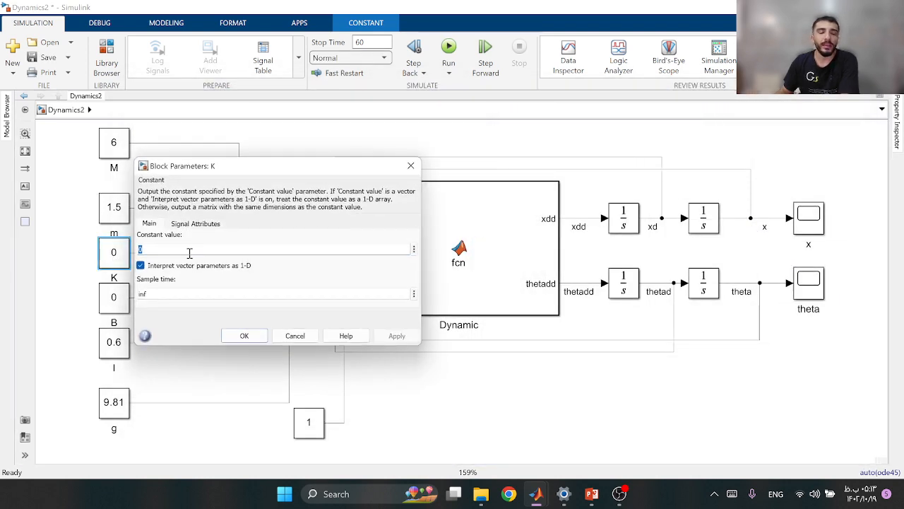
pyautogui.write('1.5')
pyautogui.click(389, 337)
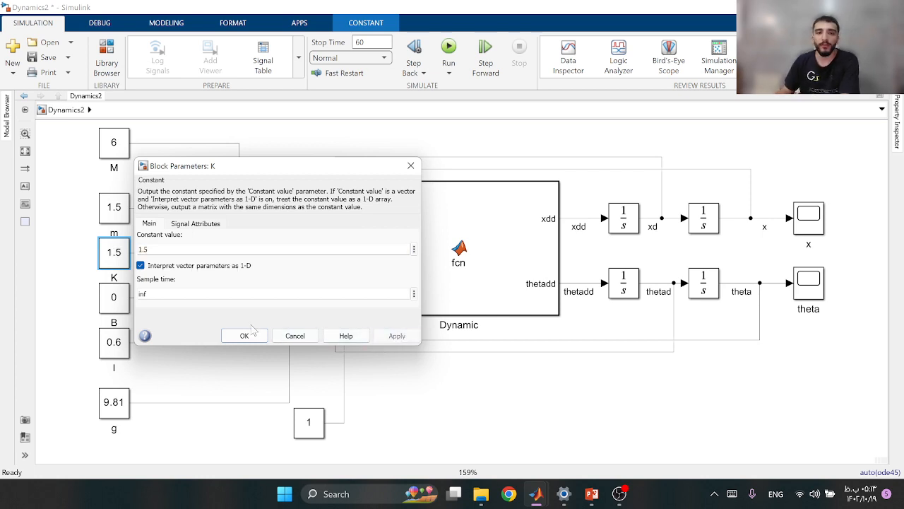
pyautogui.click(247, 335)
# Run the simulation with the new K value, examine the x and theta responses and close both scopes
pyautogui.click(449, 50)
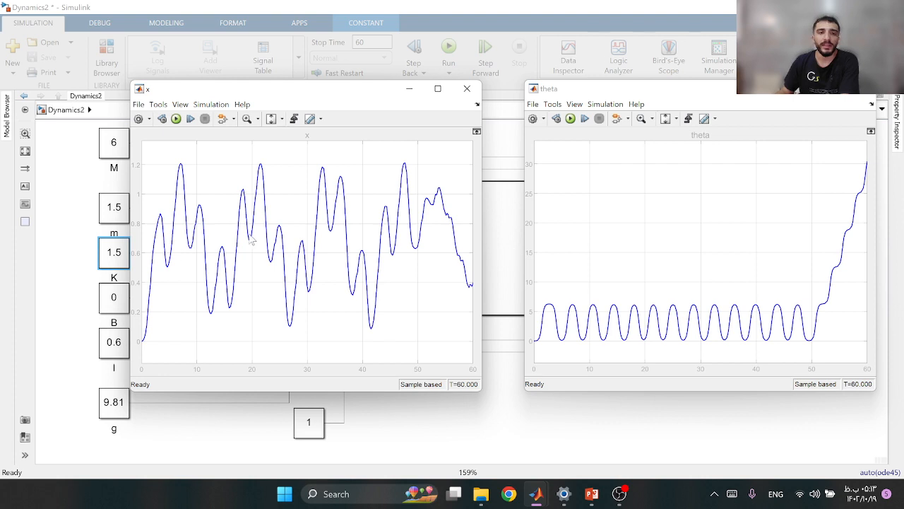
pyautogui.click(861, 88)
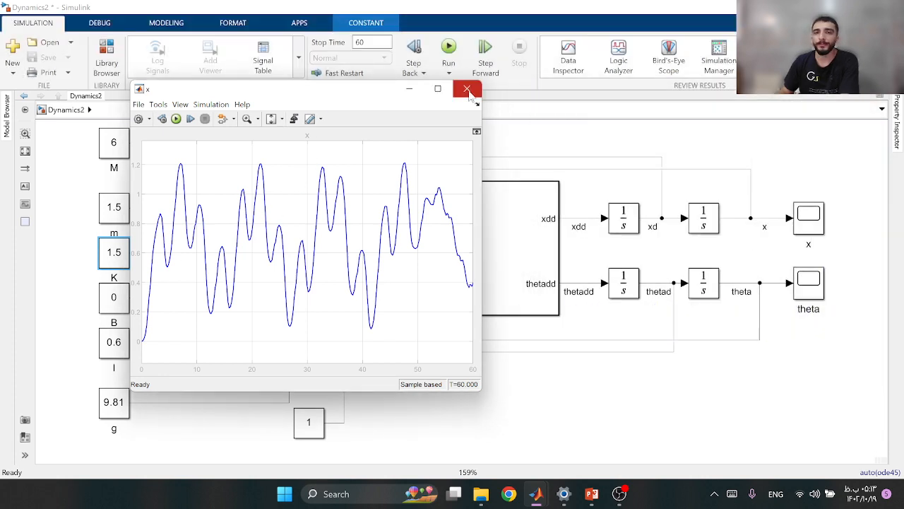
pyautogui.click(469, 89)
# Set the value of the B constant block to 2
pyautogui.doubleClick(113, 299)
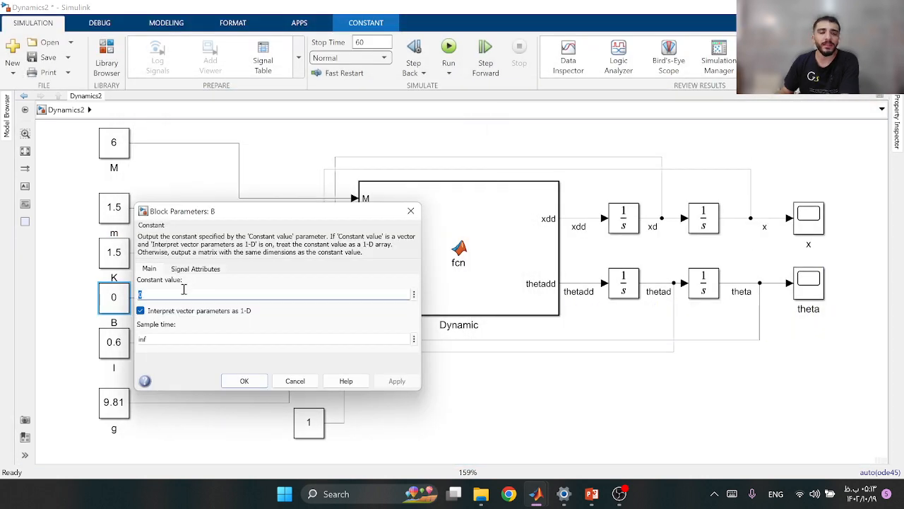
pyautogui.write('2')
pyautogui.click(244, 381)
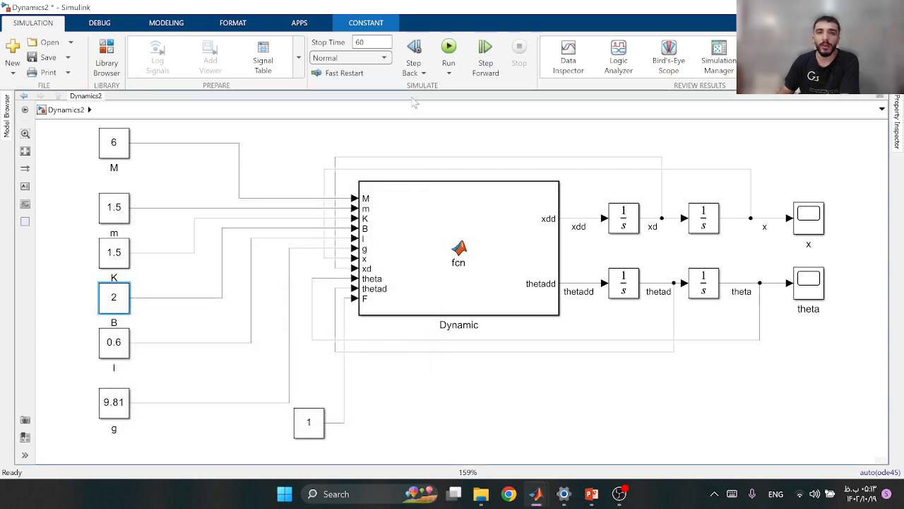
# Run the simulation with the B value of 2, examine the x and theta responses and close both scopes
pyautogui.click(449, 48)
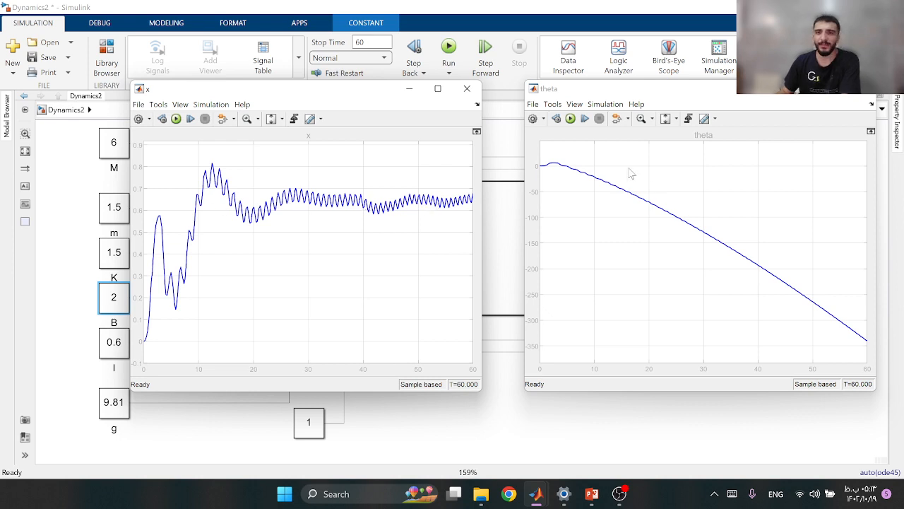
pyautogui.click(869, 89)
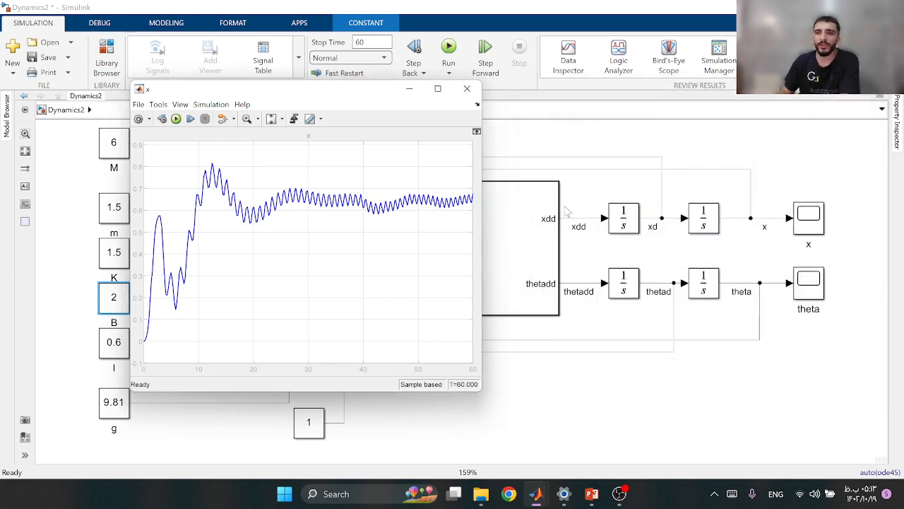
pyautogui.click(467, 89)
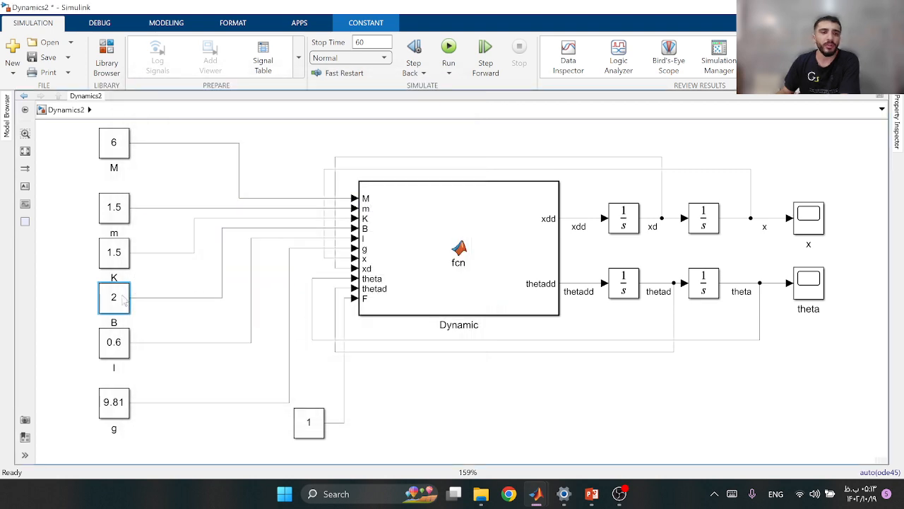
# Set the value of the B constant block to 50
pyautogui.doubleClick(120, 298)
pyautogui.write('50')
pyautogui.click(397, 380)
pyautogui.click(244, 381)
# Run the simulation with the B value of 50, examine the x and theta responses and close both scopes
pyautogui.click(449, 49)
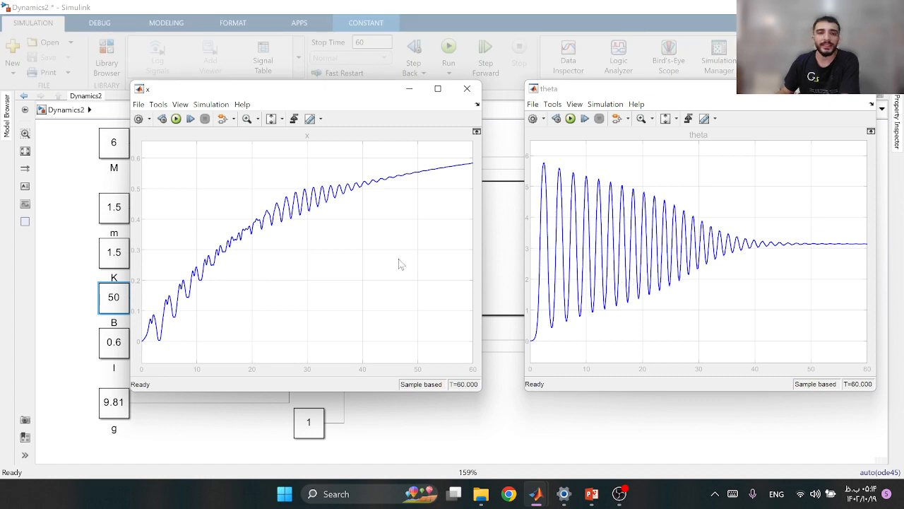
pyautogui.moveTo(380, 99); pyautogui.dragTo(435, 100)
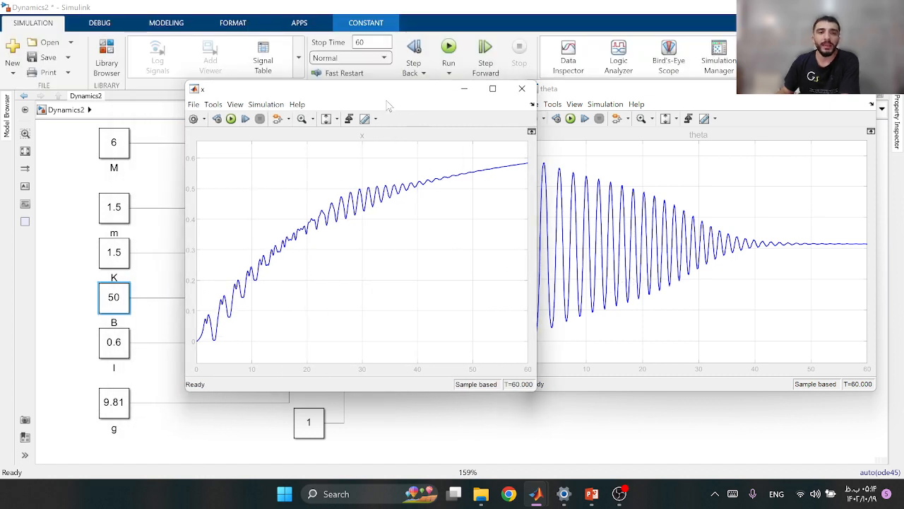
pyautogui.moveTo(444, 94); pyautogui.dragTo(417, 90)
pyautogui.click(494, 84)
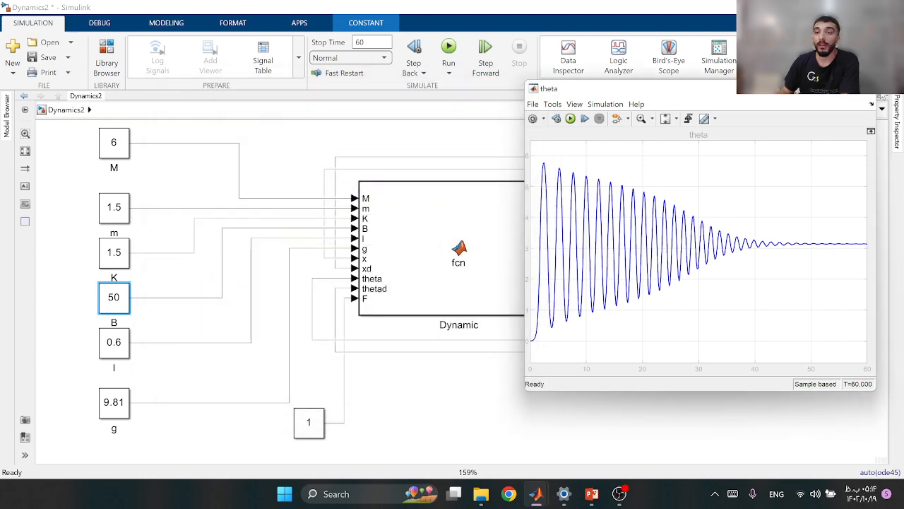
pyautogui.click(865, 89)
# Rerun the simulation with a stop time of 300, examine the x and theta responses and close both scopes
pyautogui.doubleClick(377, 43)
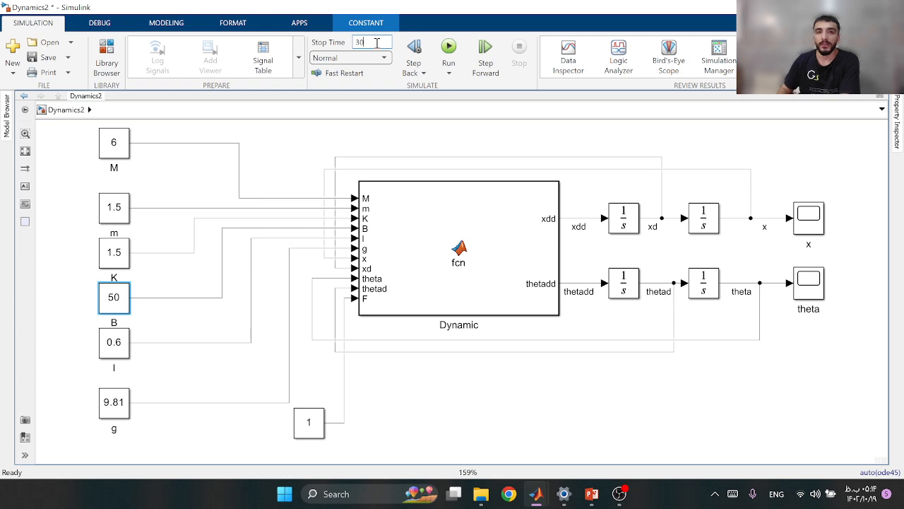
pyautogui.click(441, 60)
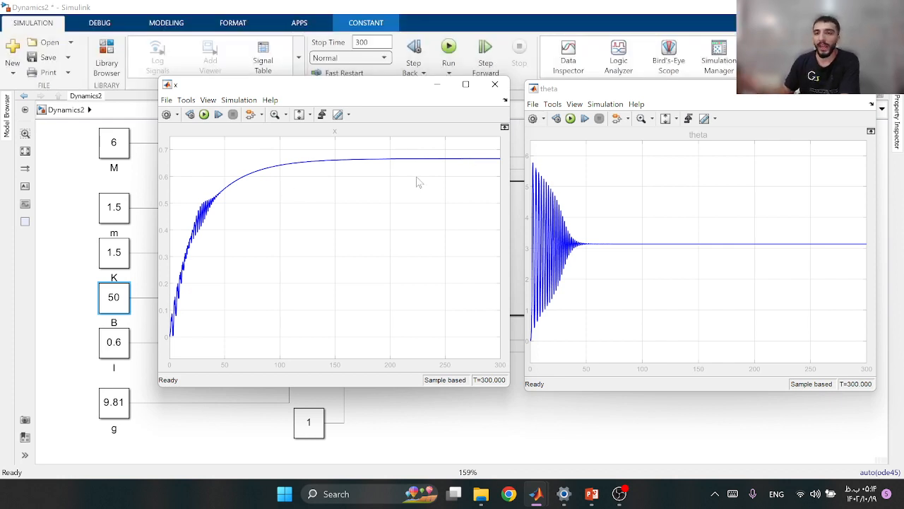
pyautogui.click(495, 85)
pyautogui.click(832, 88)
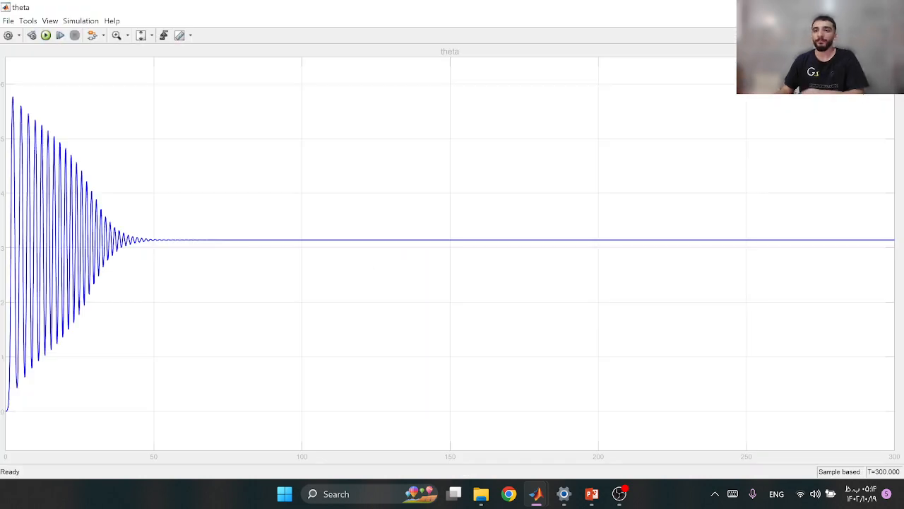
pyautogui.click(863, 7)
pyautogui.hotkey('alt', 'F4')
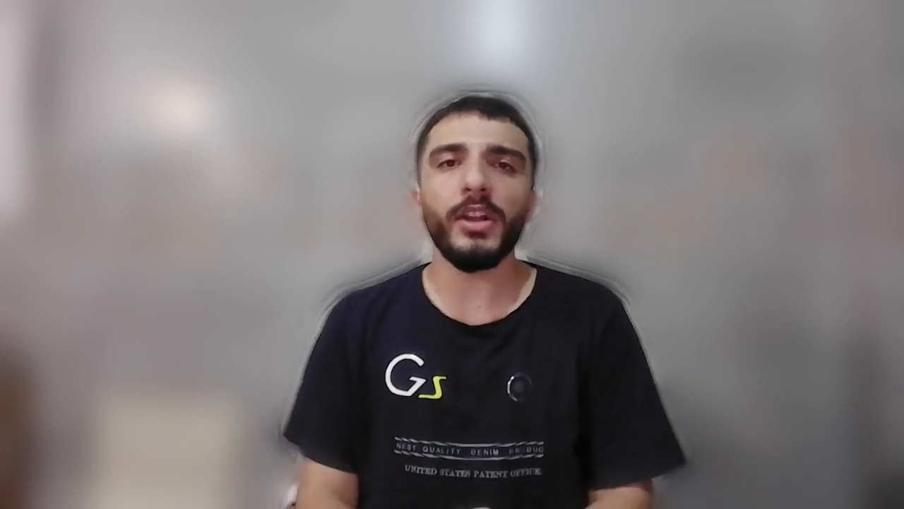